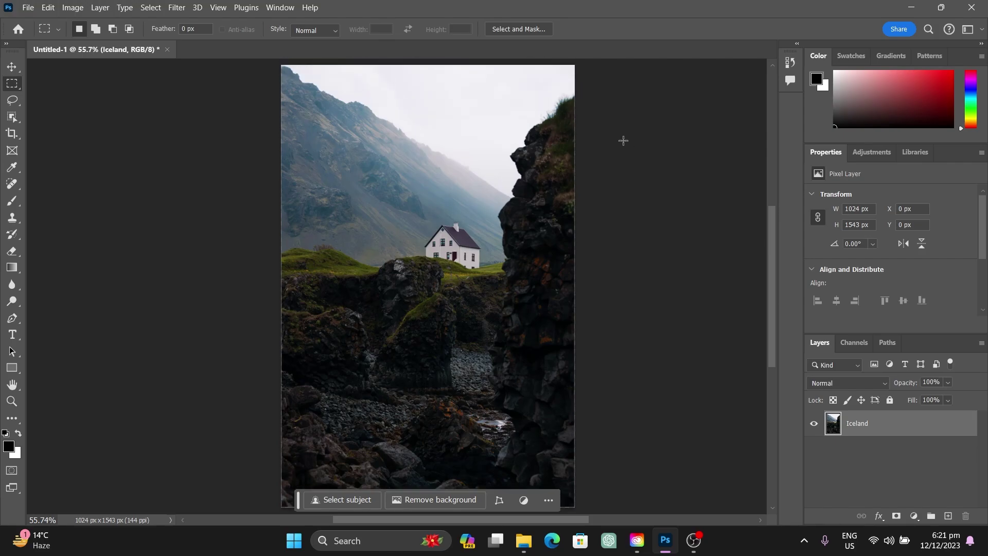
pyautogui.scroll(1, 623, 141)
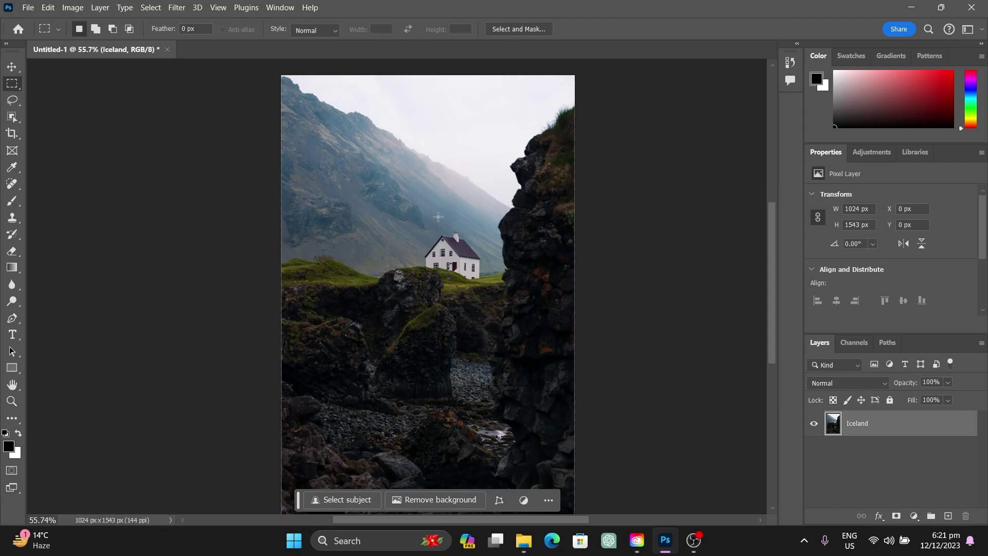
pyautogui.scroll(-3, 395, 154)
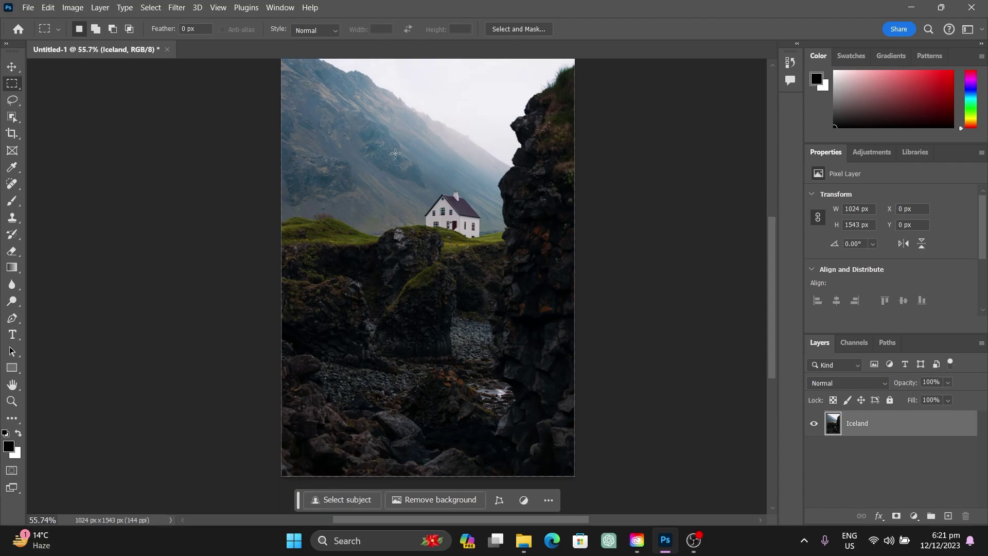
pyautogui.scroll(3, 420, 164)
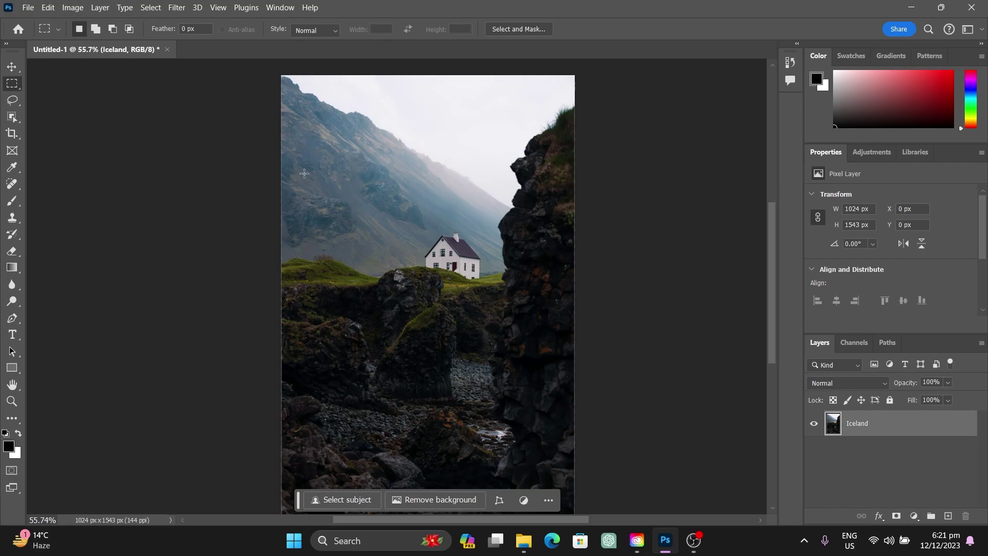
pyautogui.moveTo(387, 213); pyautogui.dragTo(511, 323)
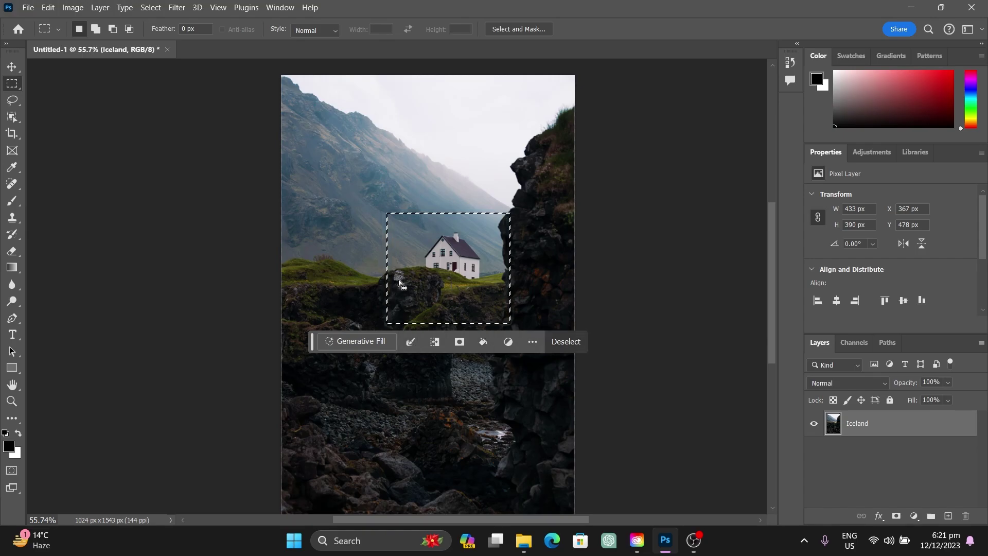
pyautogui.rightClick(427, 262)
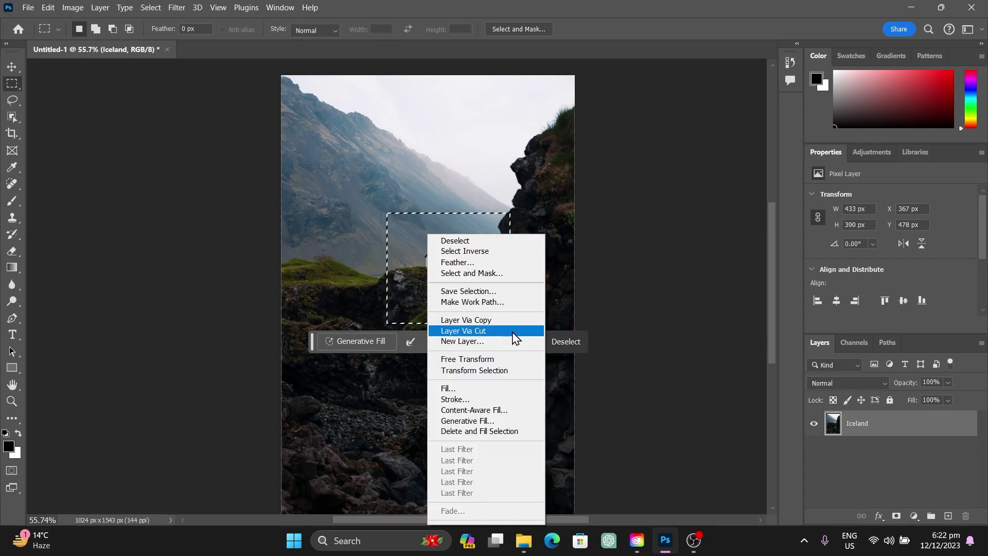
pyautogui.click(463, 240)
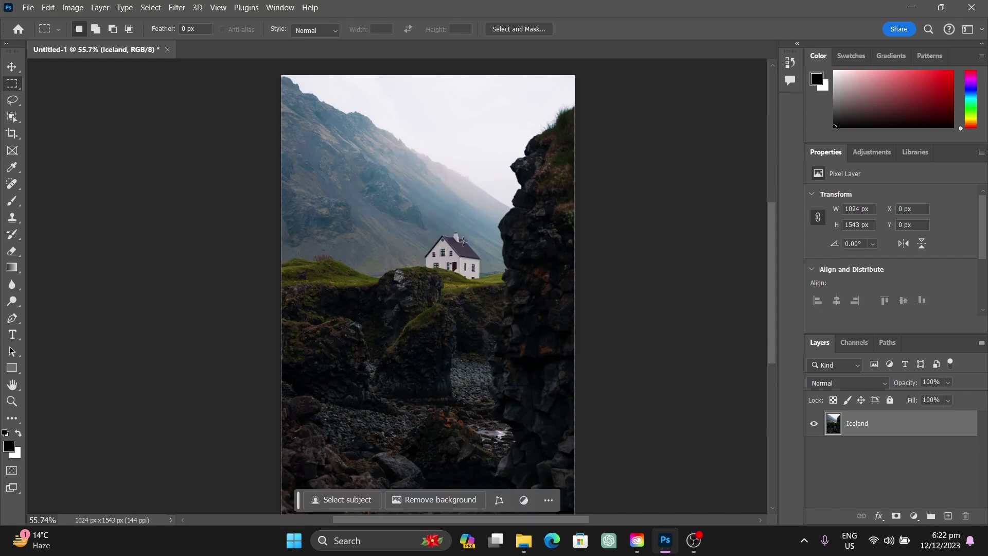
# Step: Switch to the Edge browser and search Google for "adobe firefly"
pyautogui.click(559, 545)
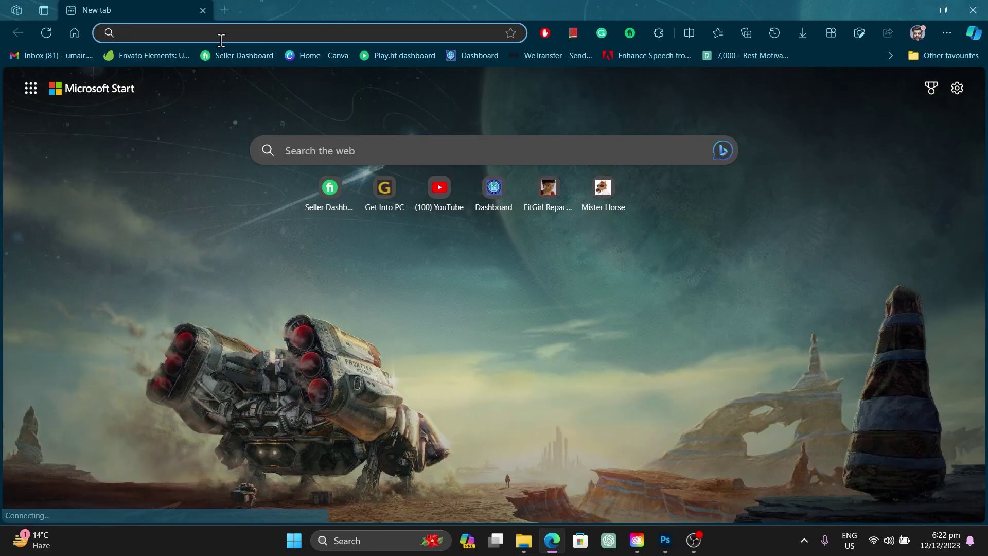
pyautogui.write('adobe')
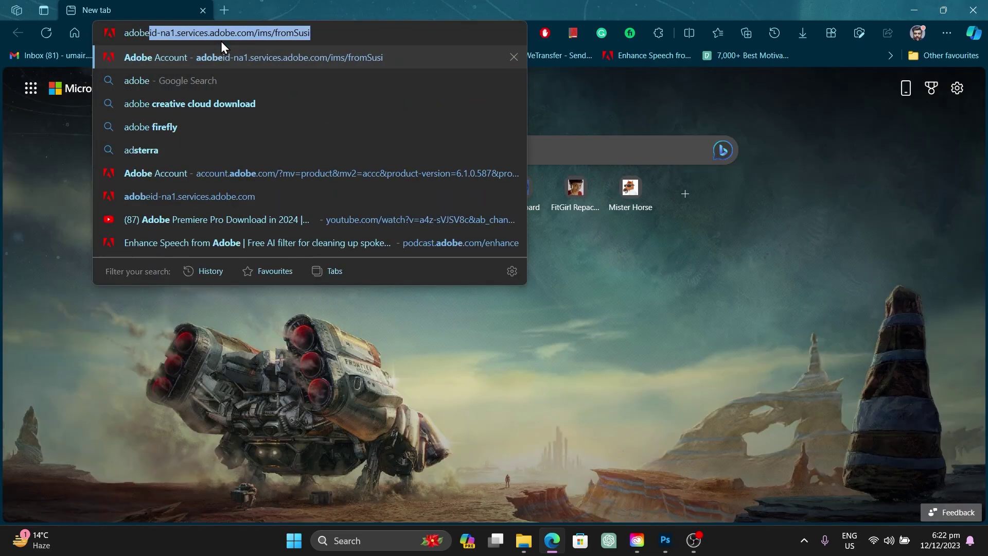
pyautogui.write(' f')
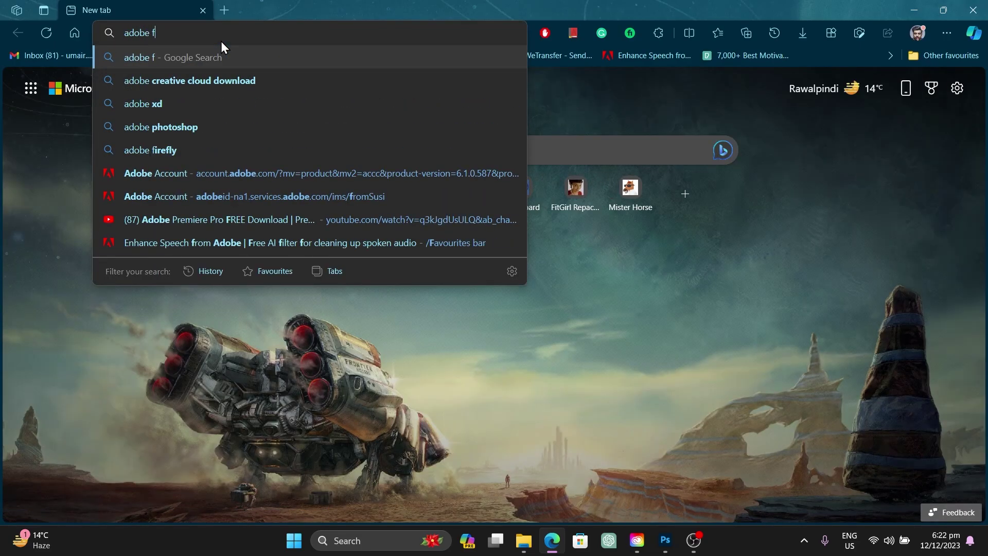
pyautogui.write('ire')
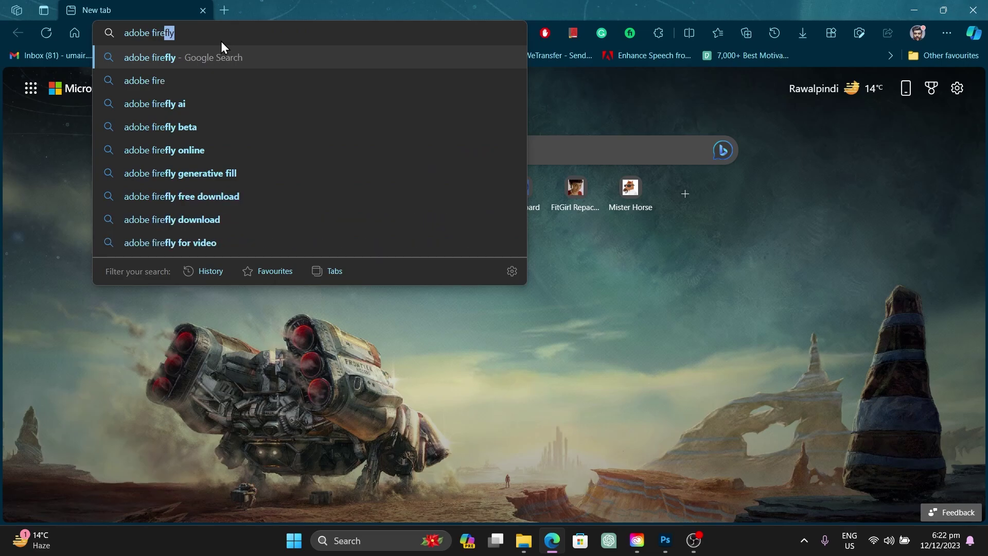
pyautogui.press('BackSpace')
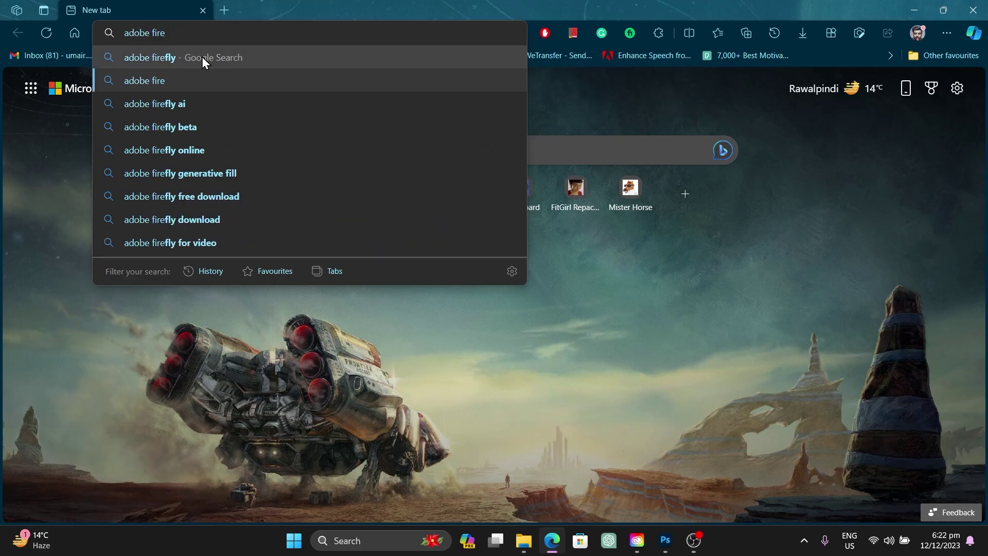
pyautogui.click(201, 57)
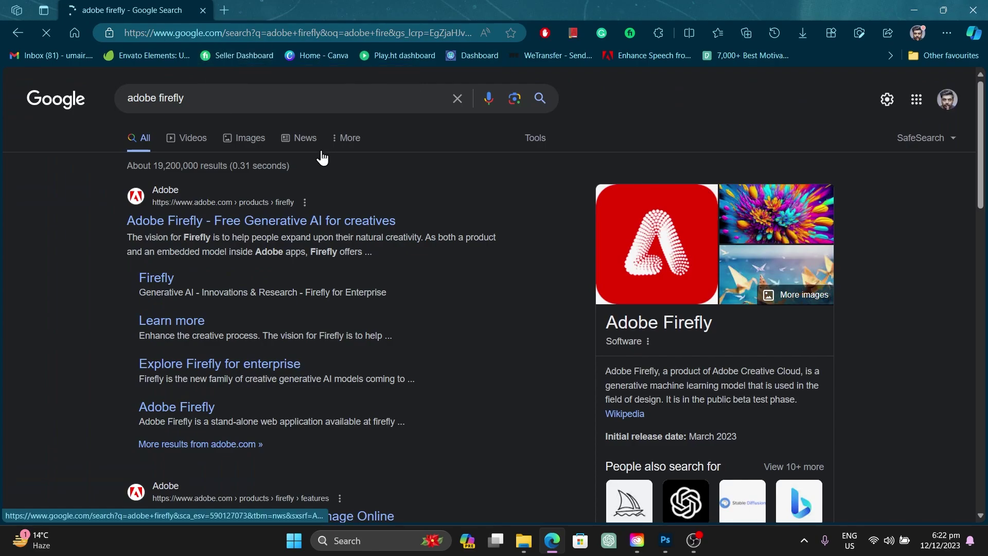
# Step: Open Adobe's Firefly product page from the results, launch the free Firefly web app and decline the generative AI agreement
pyautogui.click(200, 225)
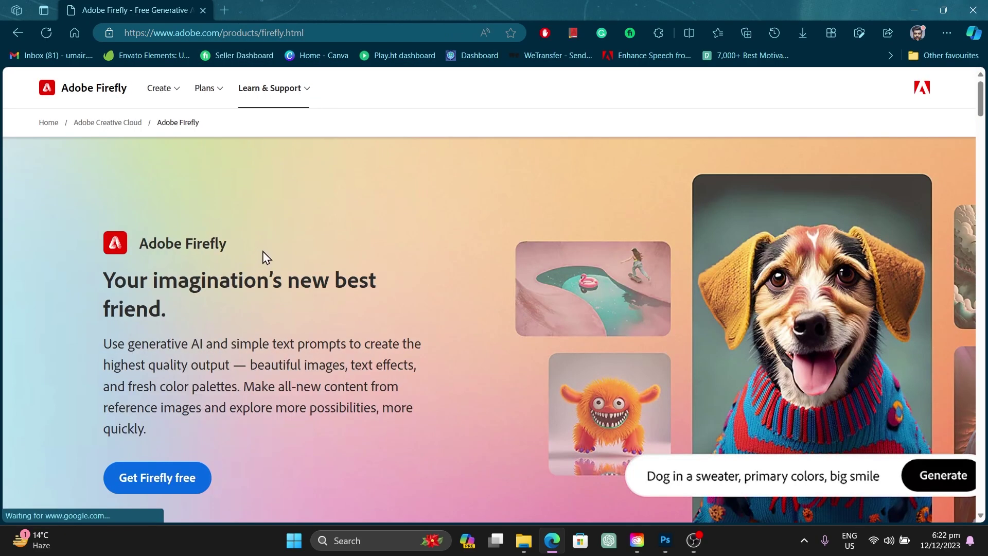
pyautogui.scroll(-3, 322, 200)
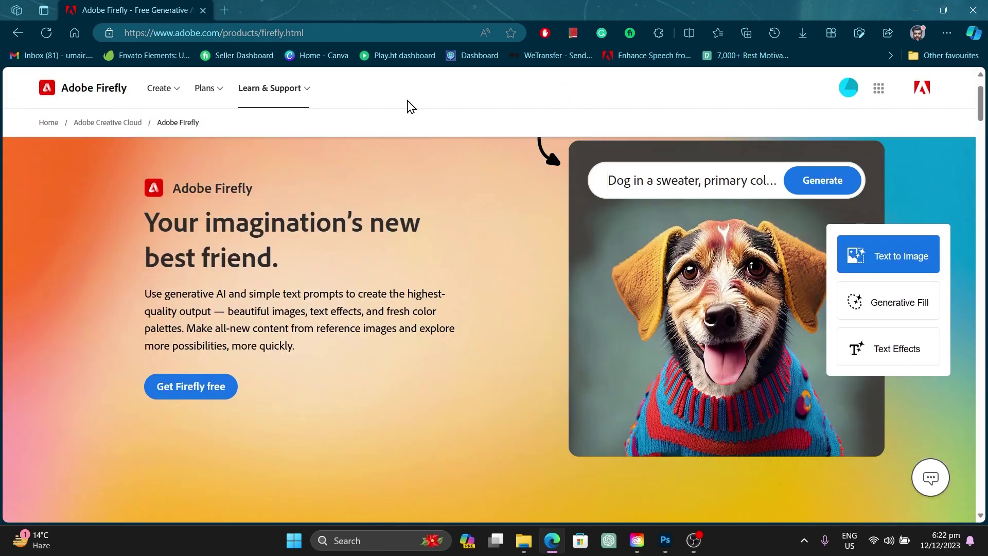
pyautogui.click(207, 390)
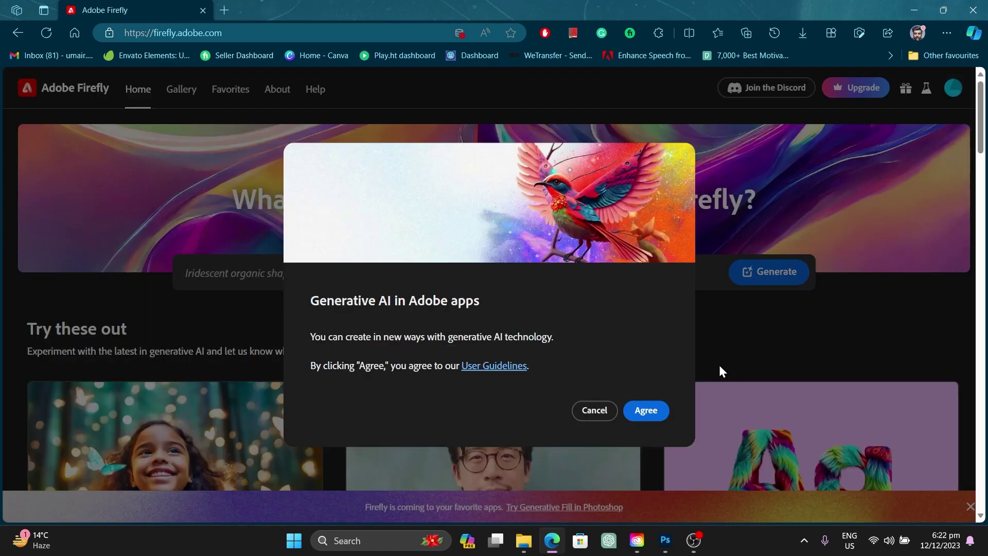
pyautogui.click(601, 410)
# Step: Examine the generative tools offered on the Firefly home page, from Text to image and Generative fill through Text to vector, partly in full screen
pyautogui.scroll(-3, 720, 252)
pyautogui.scroll(3, 644, 242)
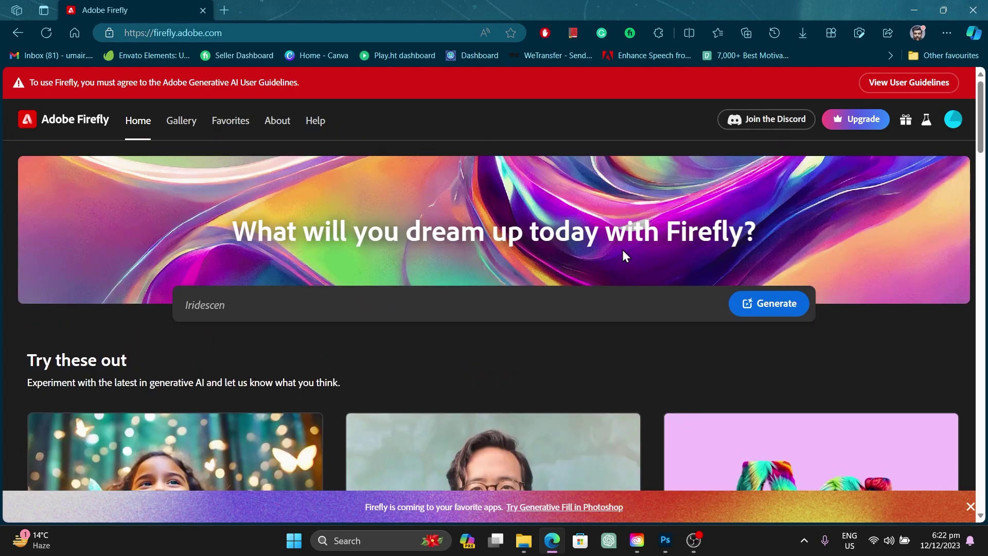
pyautogui.scroll(-3, 689, 240)
pyautogui.scroll(-2, 712, 240)
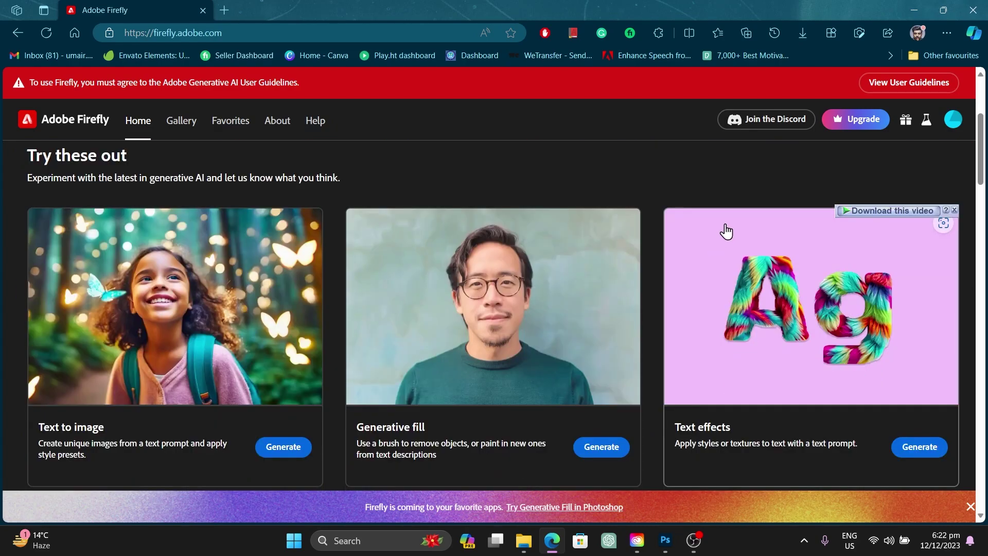
pyautogui.scroll(-3, 560, 213)
pyautogui.scroll(1, 558, 217)
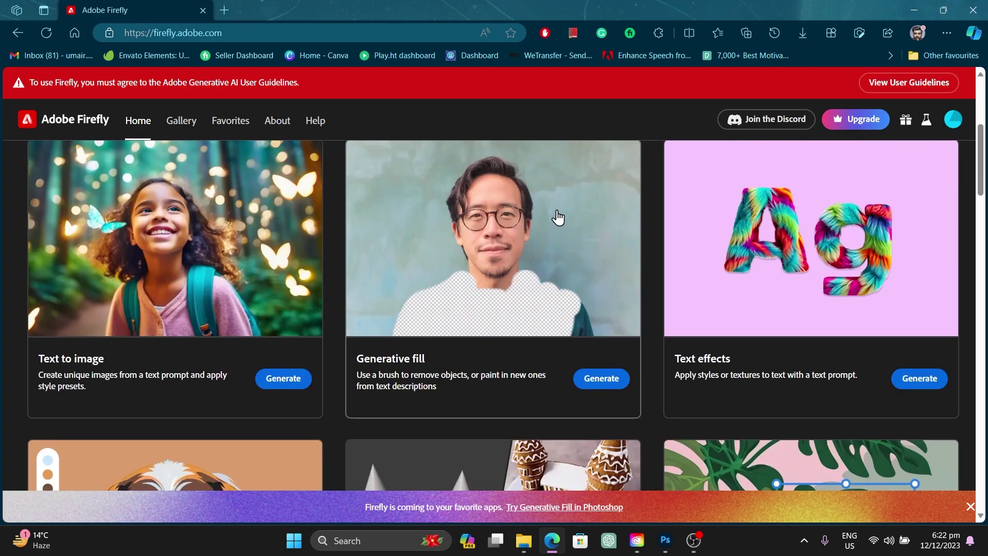
pyautogui.press('F11')
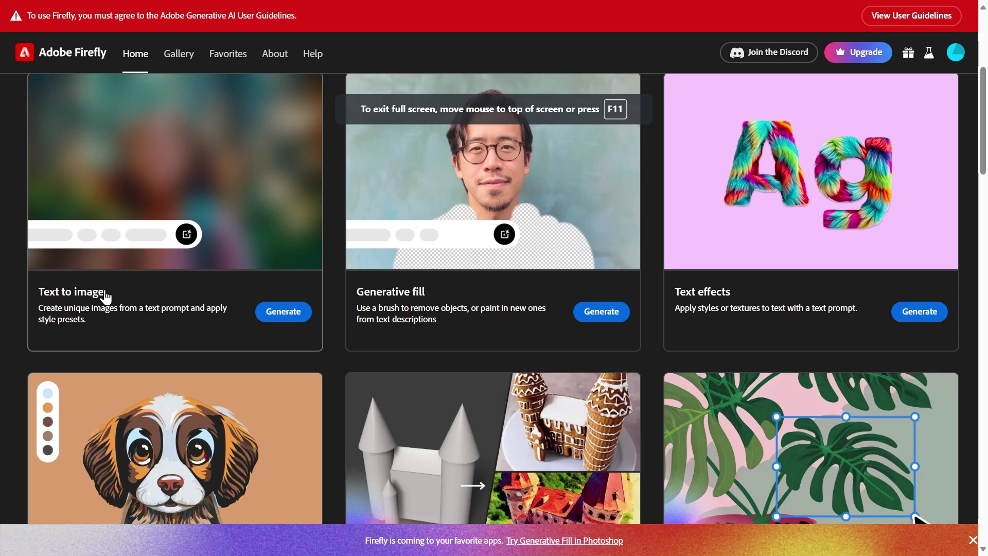
pyautogui.scroll(1, 105, 297)
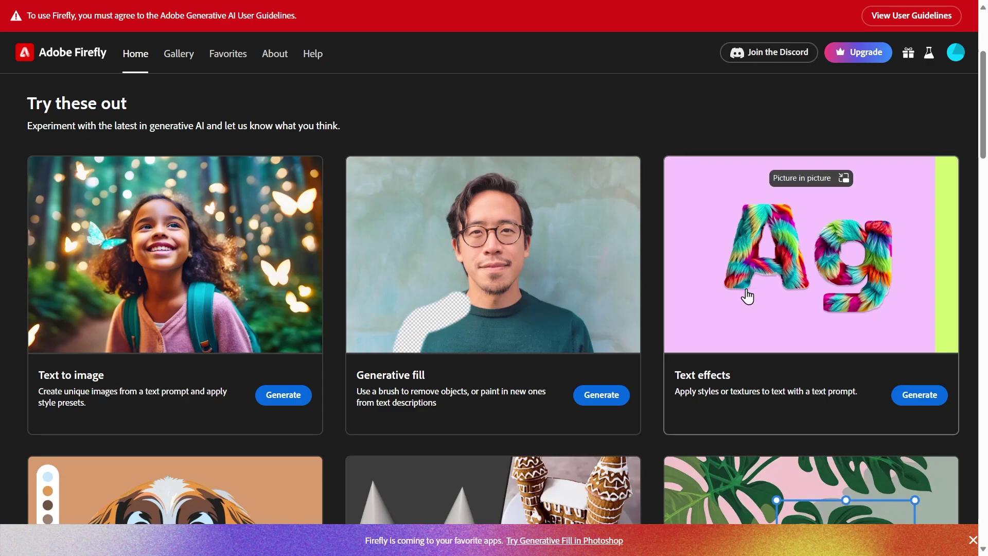
pyautogui.scroll(-2, 745, 294)
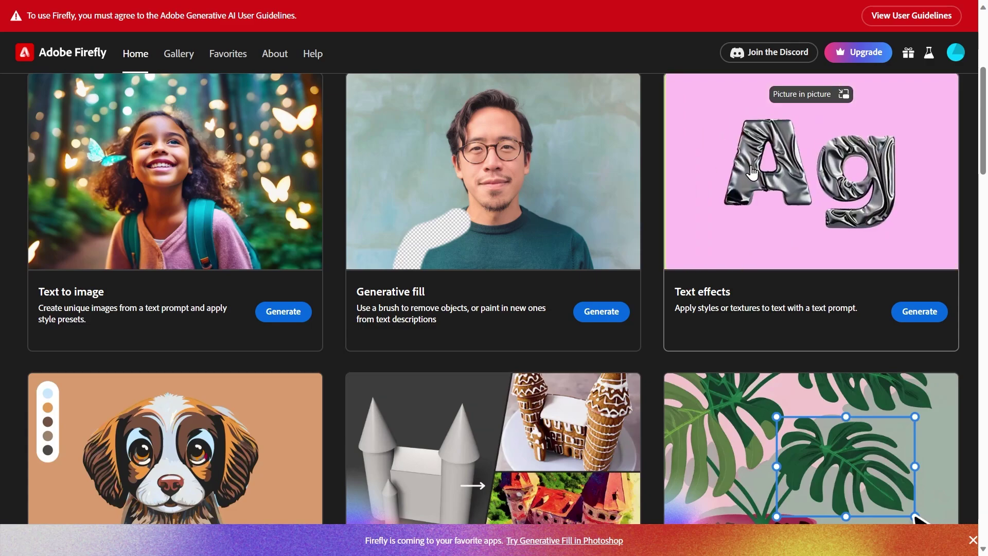
pyautogui.scroll(-3, 762, 183)
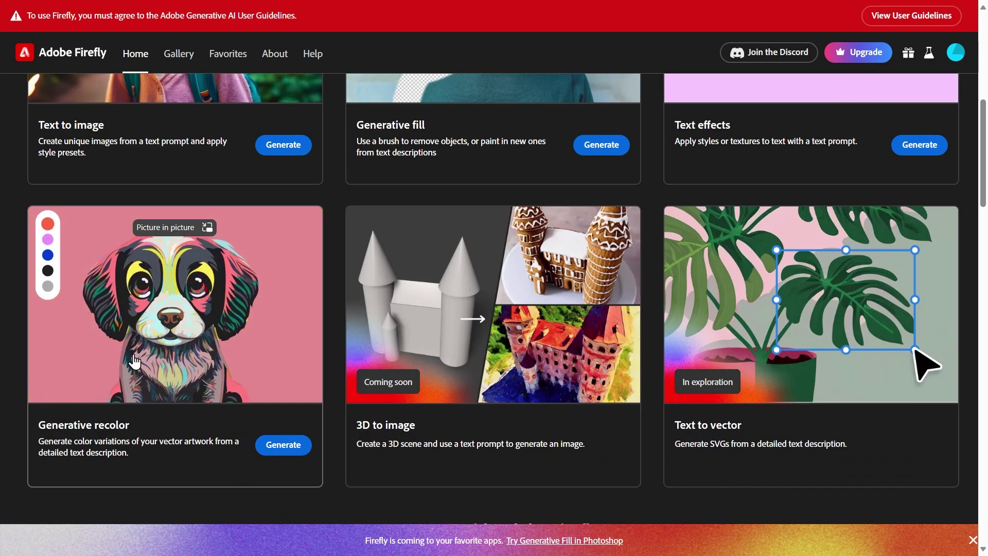
pyautogui.scroll(-2, 132, 364)
pyautogui.moveTo(186, 268)
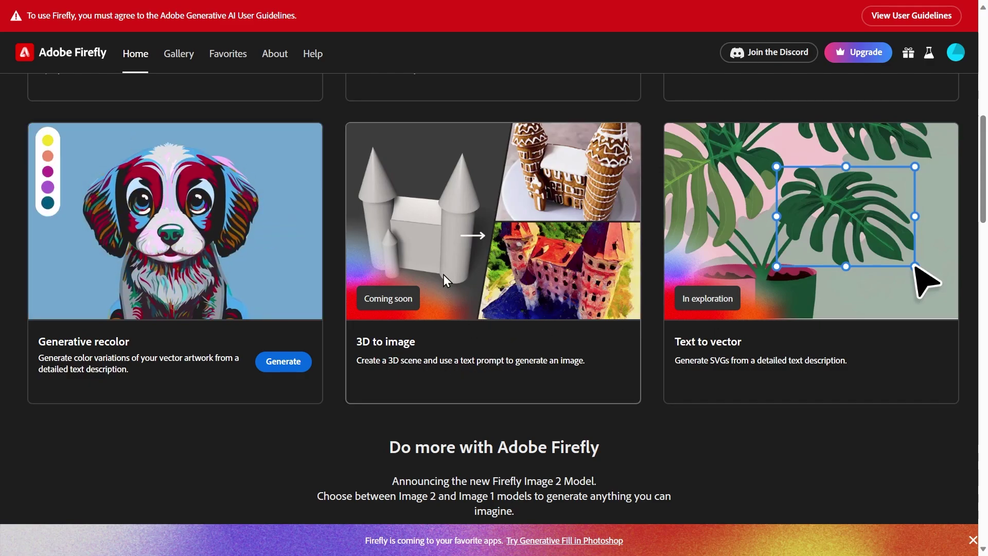
pyautogui.scroll(3, 518, 251)
pyautogui.scroll(6, 520, 252)
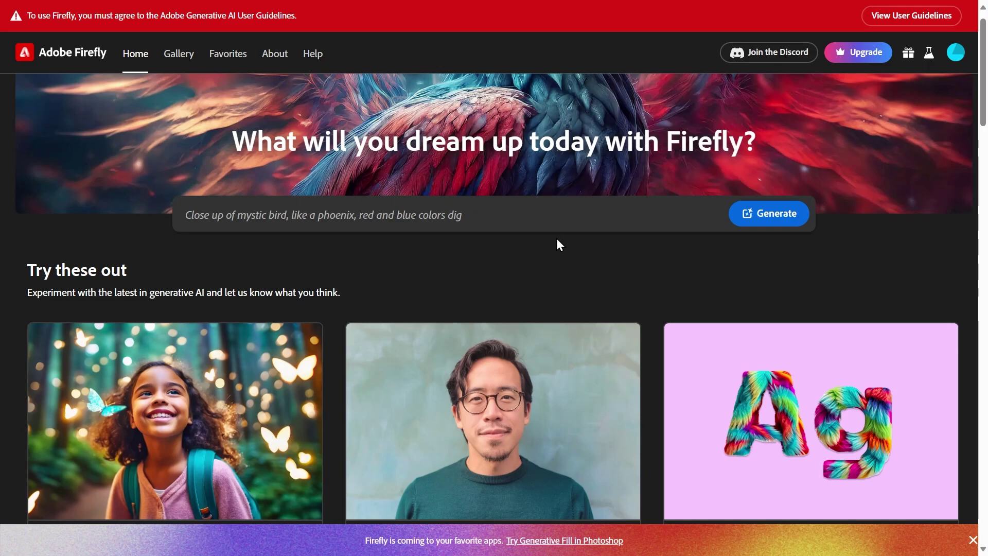
pyautogui.press('F11')
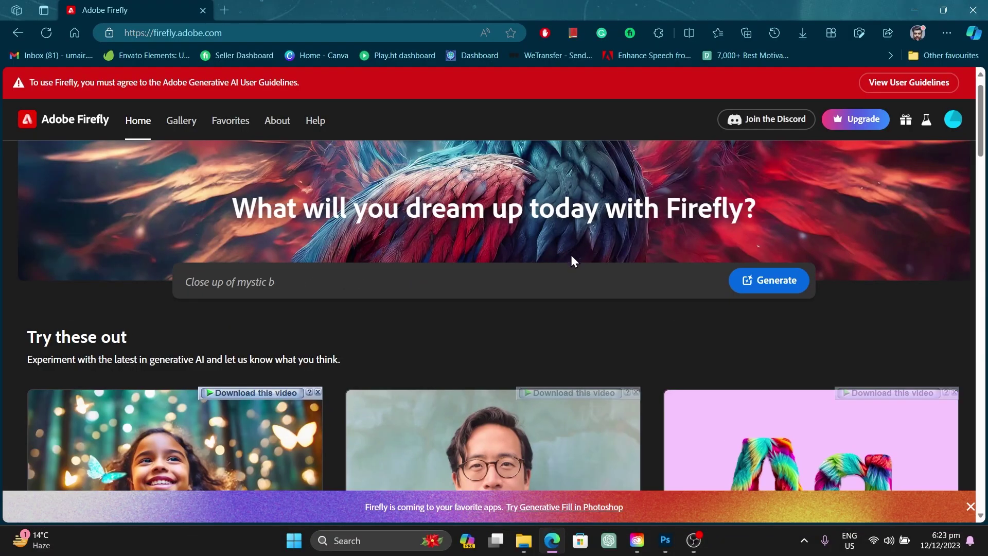
pyautogui.scroll(-2, 540, 260)
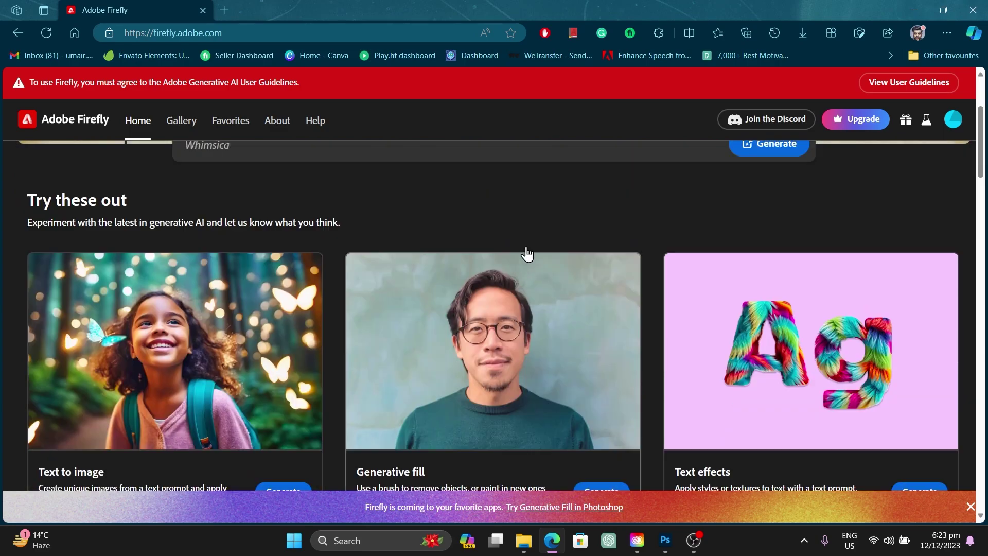
pyautogui.scroll(-1, 527, 254)
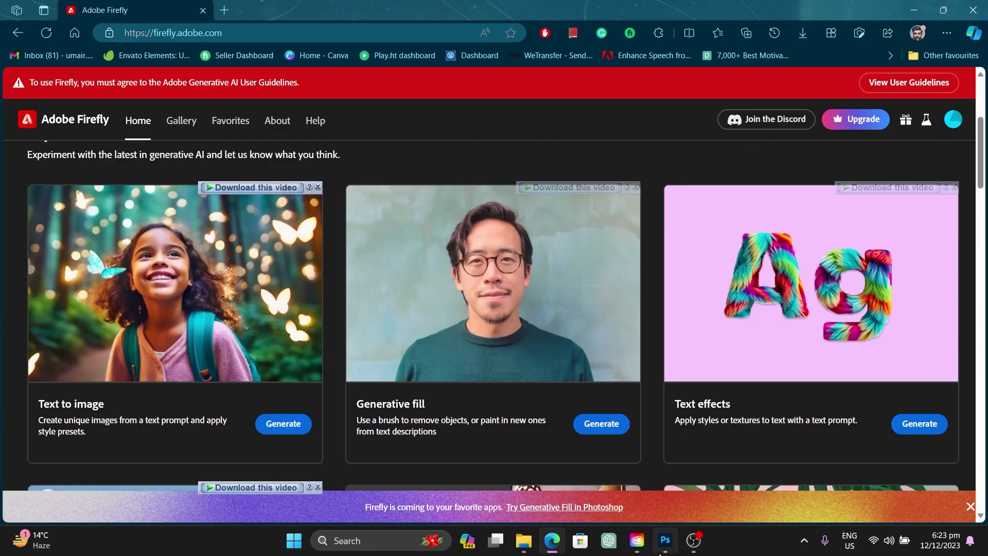
# Step: Switch back to Photoshop and make a rectangular marquee selection of about 996 × 353 px over the sky in the Iceland photo
pyautogui.moveTo(663, 545)
pyautogui.click(671, 492)
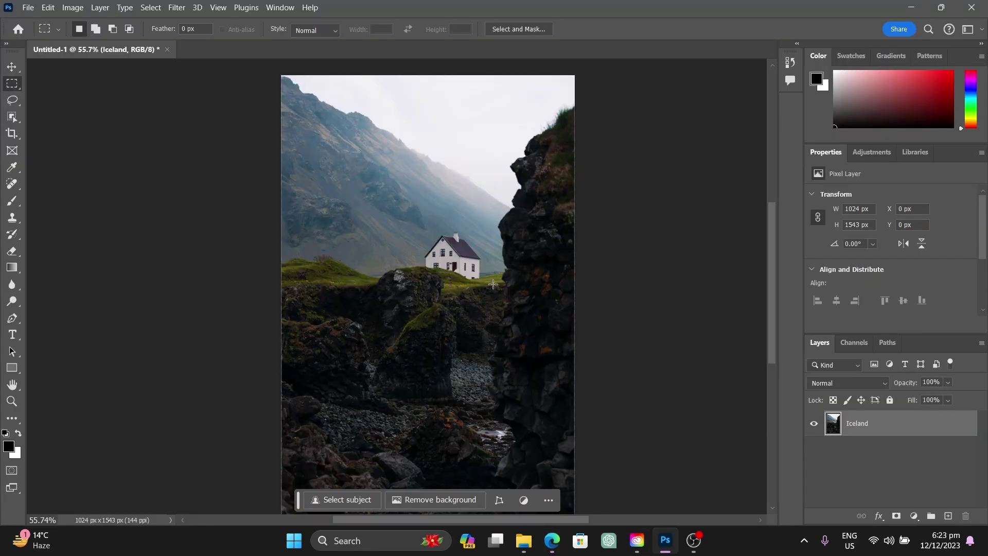
pyautogui.scroll(-1, 478, 200)
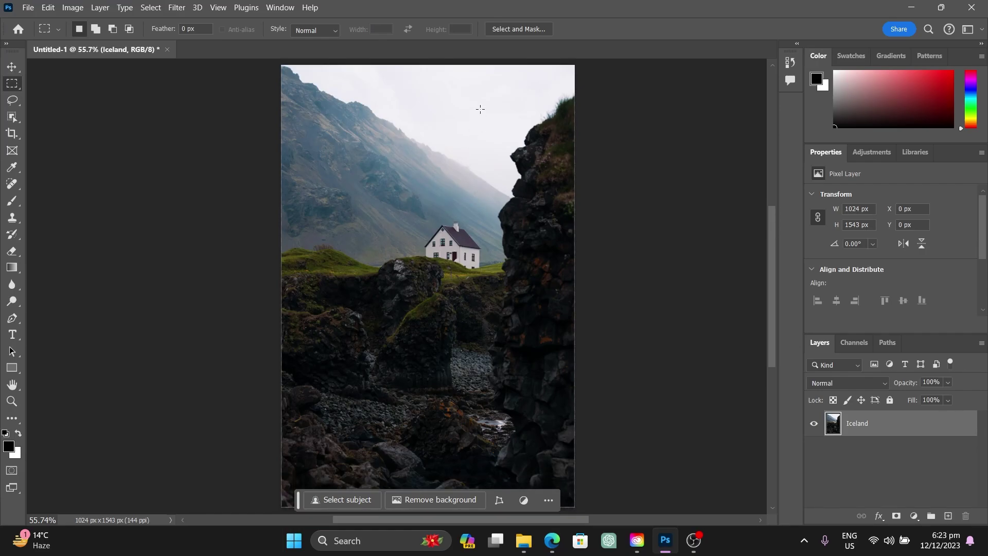
pyautogui.hscroll(-1, 476, 108)
pyautogui.hscroll(1, 487, 108)
pyautogui.scroll(-1, 489, 97)
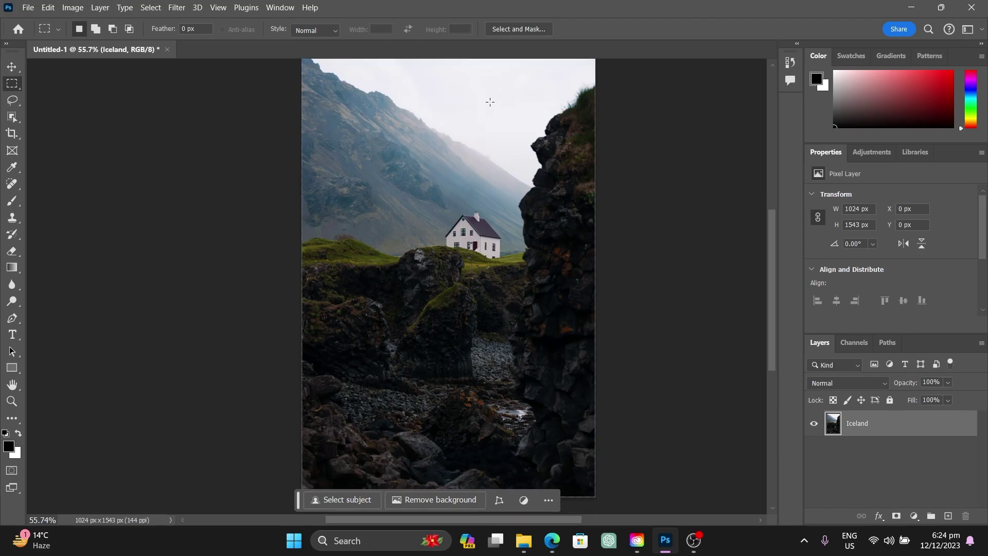
pyautogui.scroll(1, 489, 101)
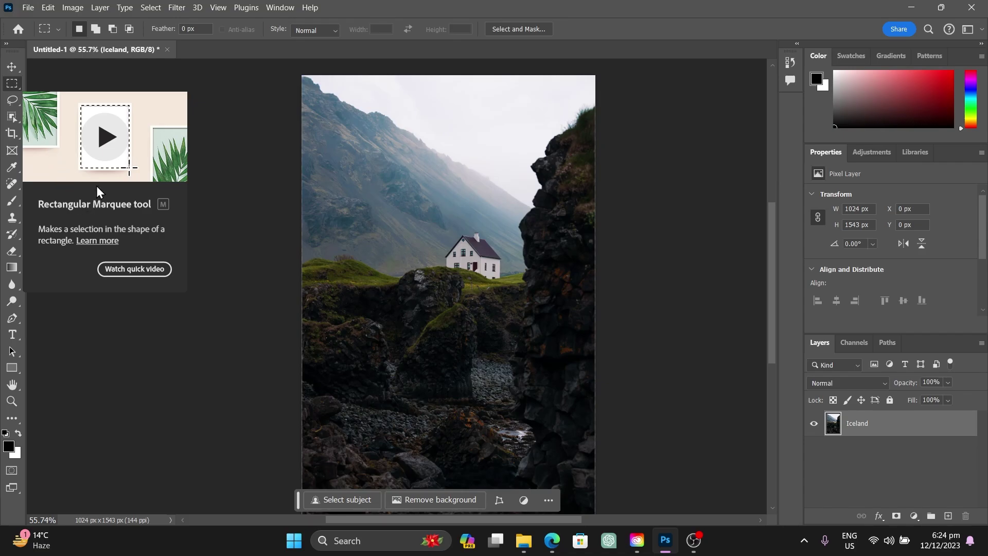
pyautogui.moveTo(310, 78); pyautogui.dragTo(599, 178)
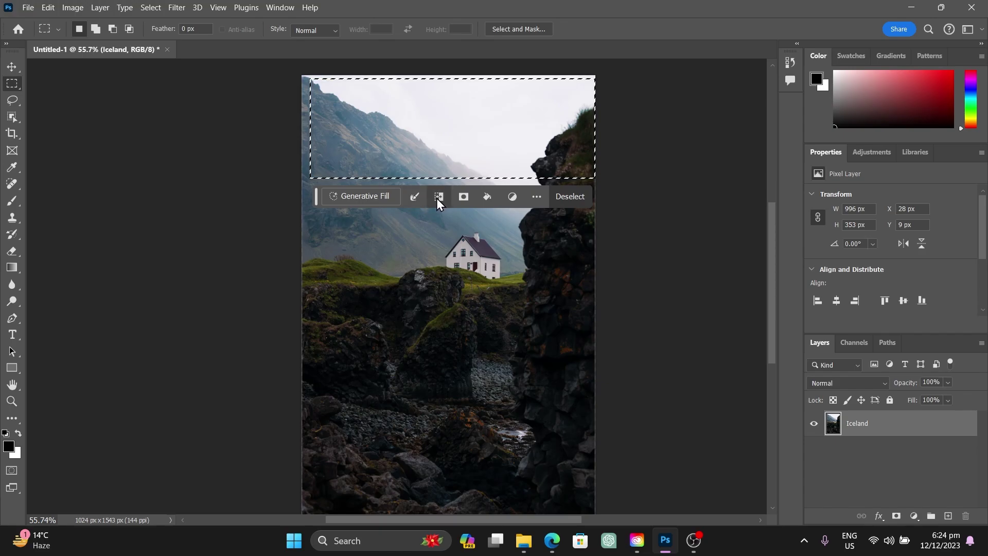
# Step: Deselect the sky area and undo the deselection
pyautogui.click(537, 198)
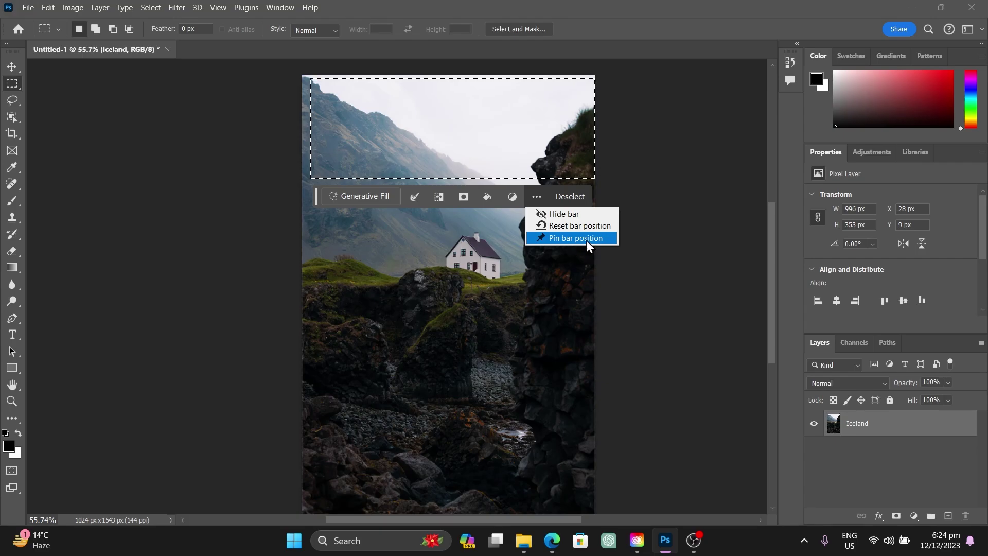
pyautogui.click(574, 197)
pyautogui.click(572, 196)
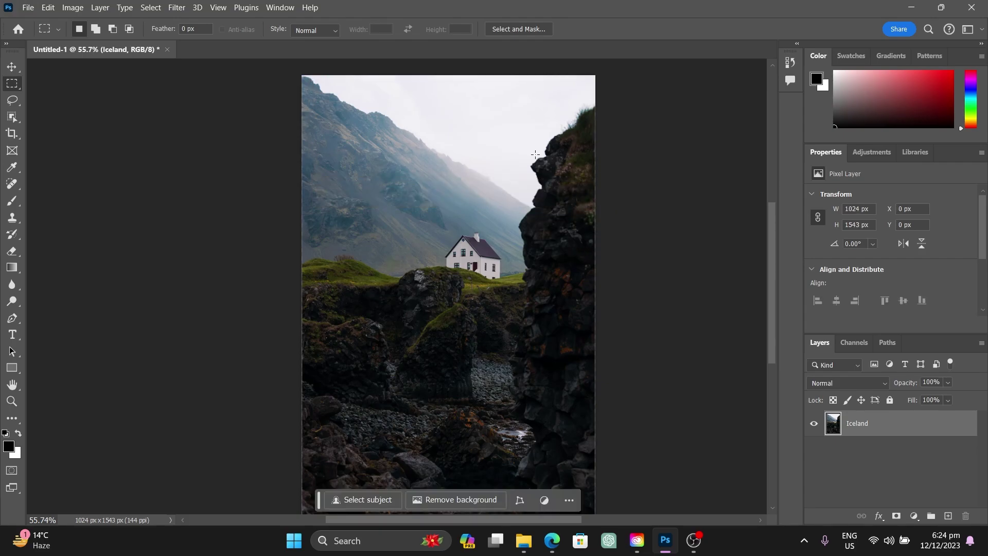
pyautogui.hotkey('ctrl', 'z')
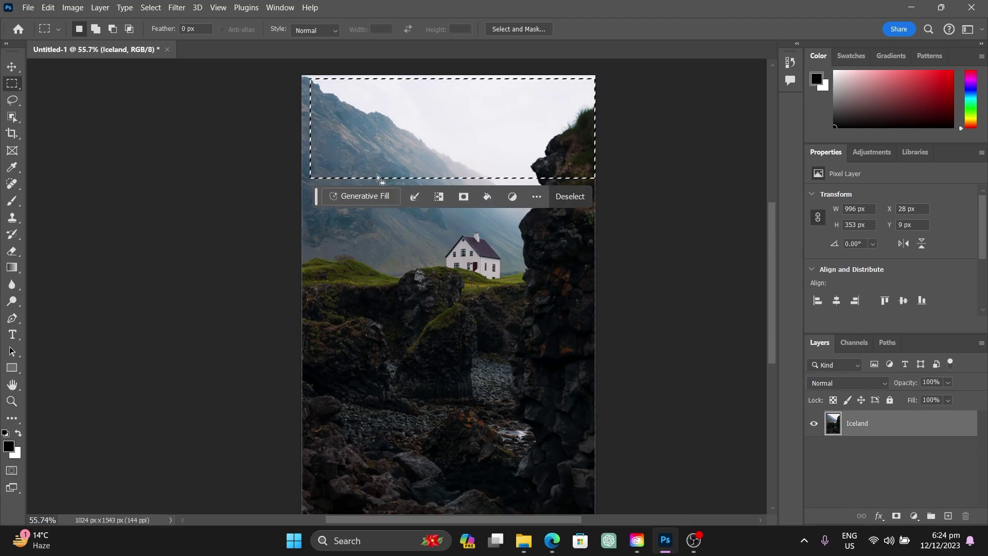
# Step: Run Generative Fill on the selected sky area with the prompt "sky, blue, beautiful"
pyautogui.click(359, 196)
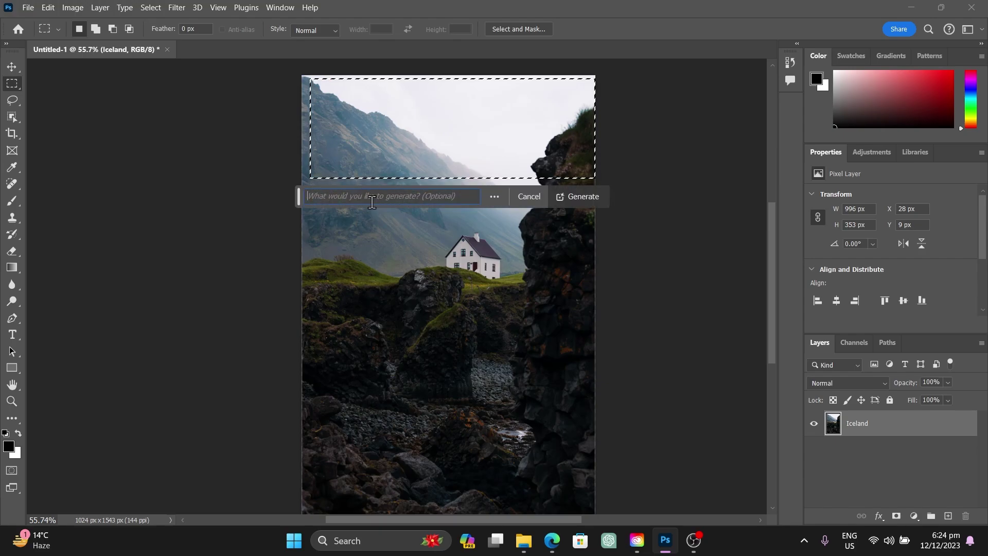
pyautogui.write('s')
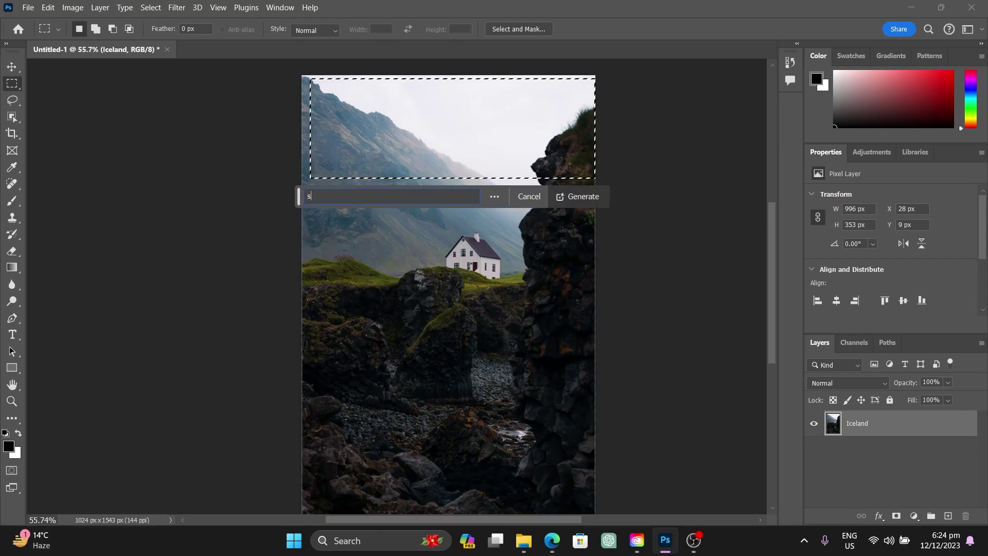
pyautogui.write('ky, ')
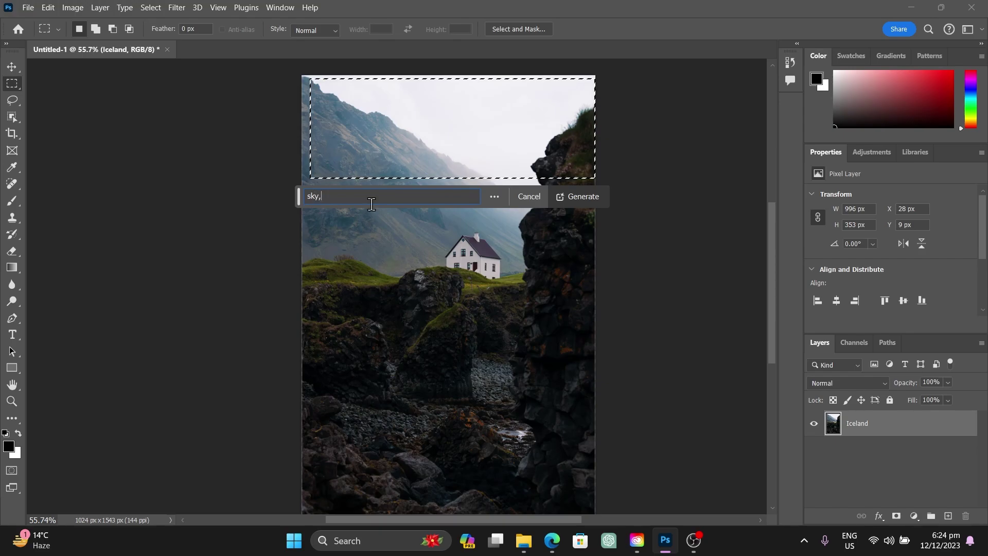
pyautogui.write('blue, beautiful')
pyautogui.click(577, 199)
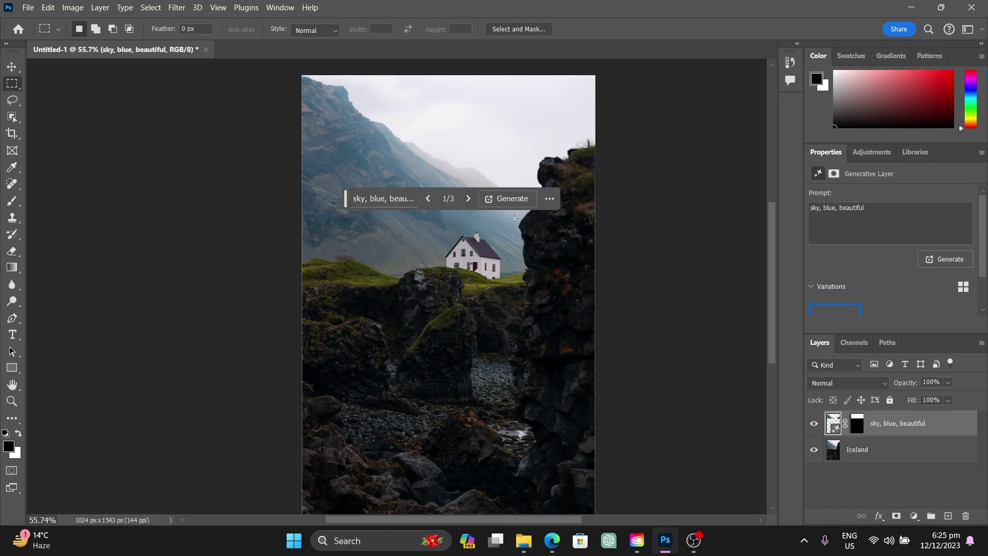
# Step: Toggle the visibility of the "sky, blue, beautiful" layer to compare the generated sky with the original photo
pyautogui.click(818, 425)
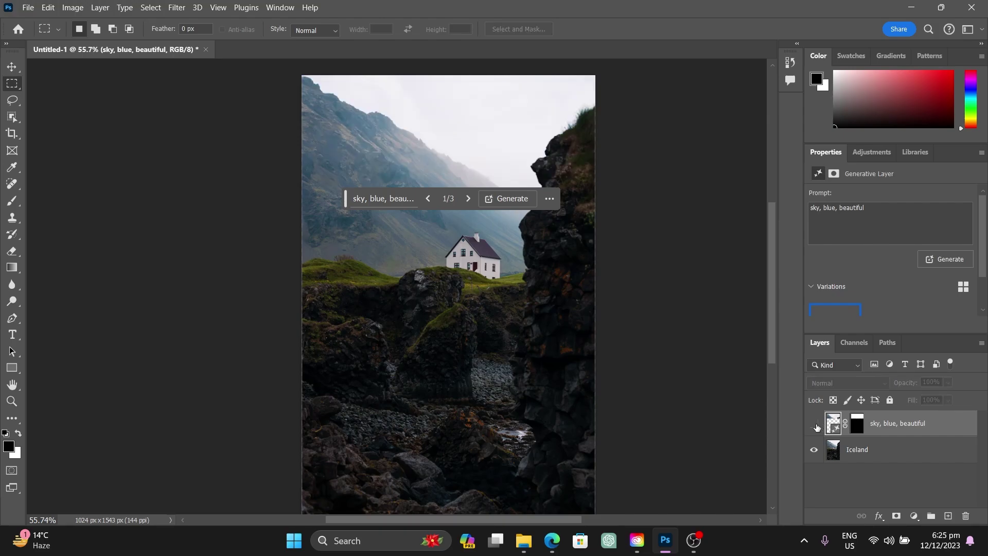
pyautogui.click(817, 426)
pyautogui.click(817, 426)
# Step: Replace the generative layer's prompt with "generate a sky in the selected area" and generate again
pyautogui.click(386, 198)
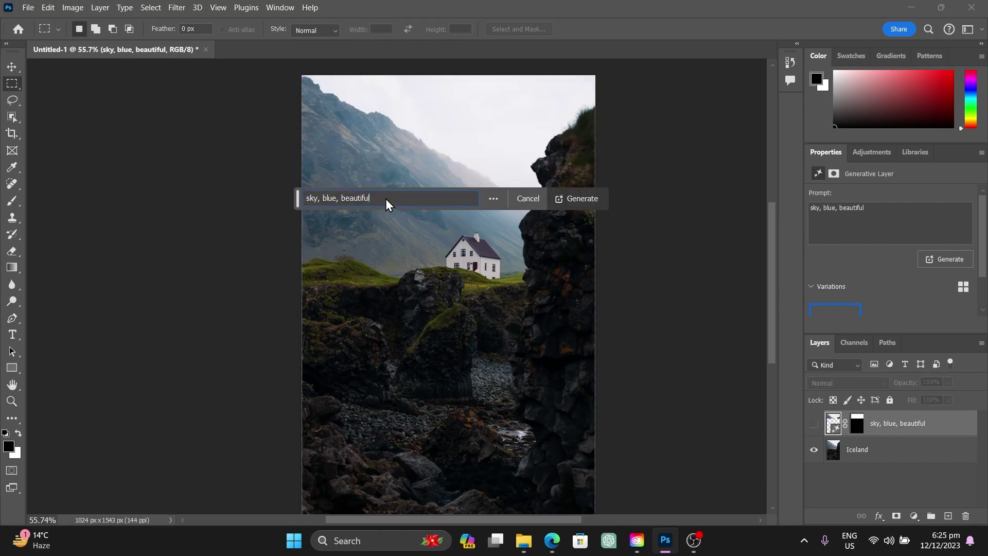
pyautogui.moveTo(378, 199); pyautogui.dragTo(309, 198)
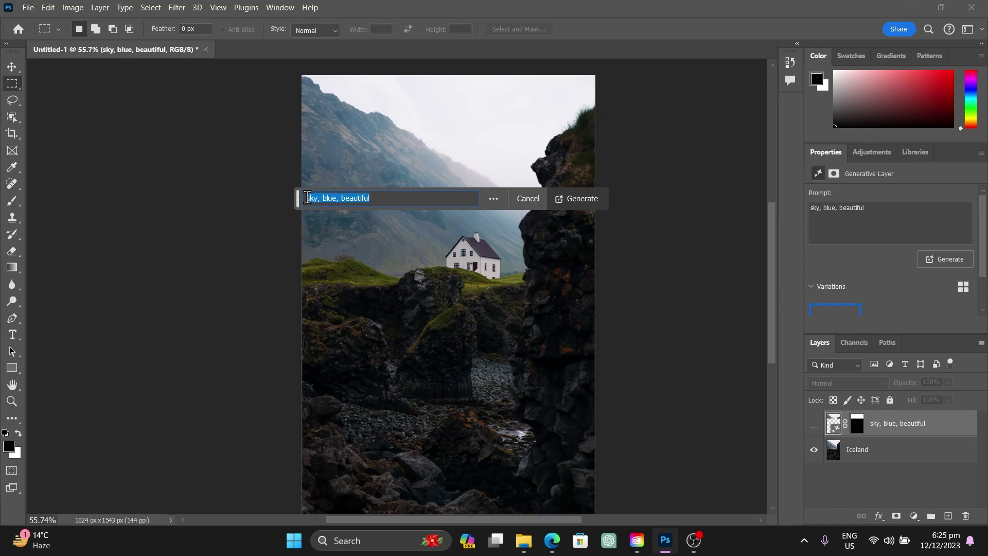
pyautogui.write('generat')
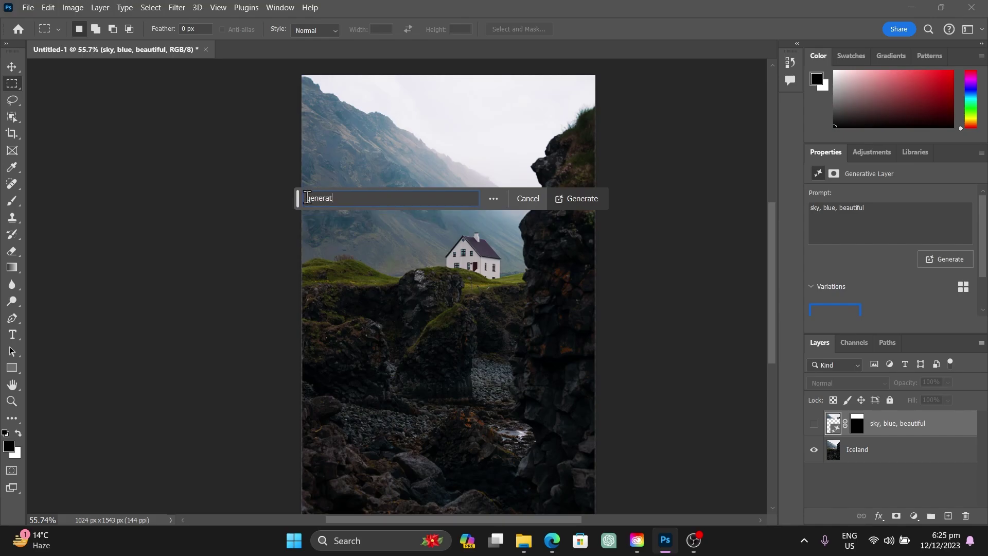
pyautogui.write('e a sky in the selected area')
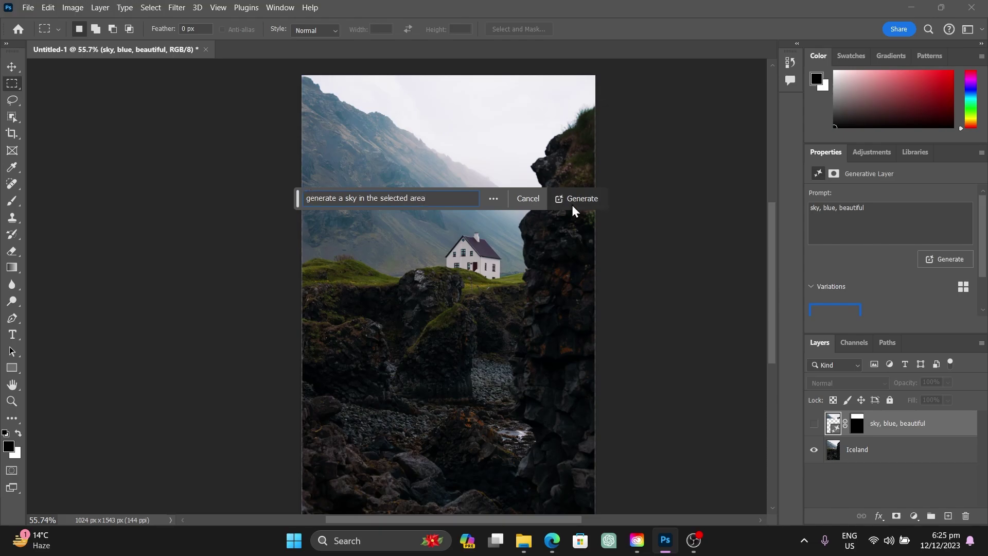
pyautogui.click(582, 200)
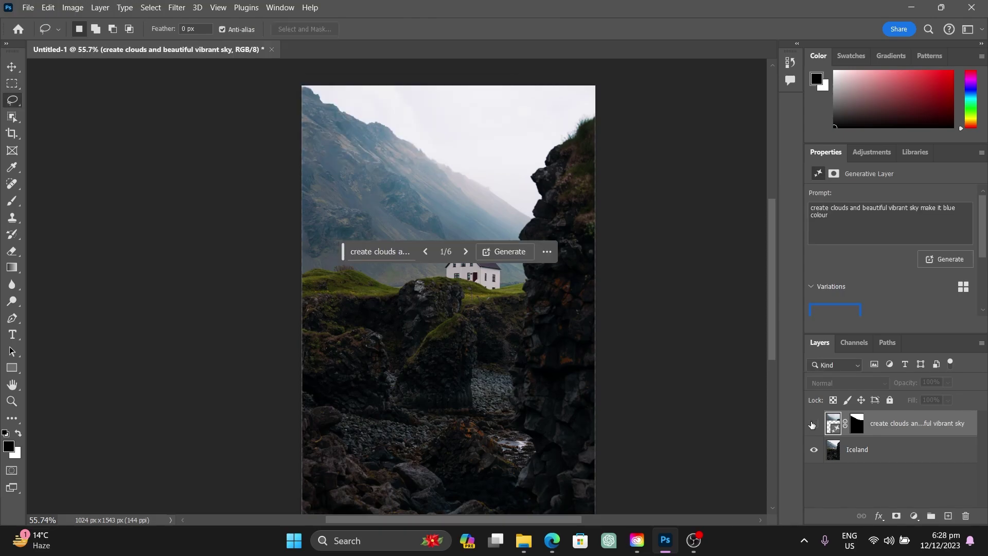
# Step: Compare the photo with and without the generated clouds and vibrant sky layer, and delete that layer
pyautogui.click(815, 425)
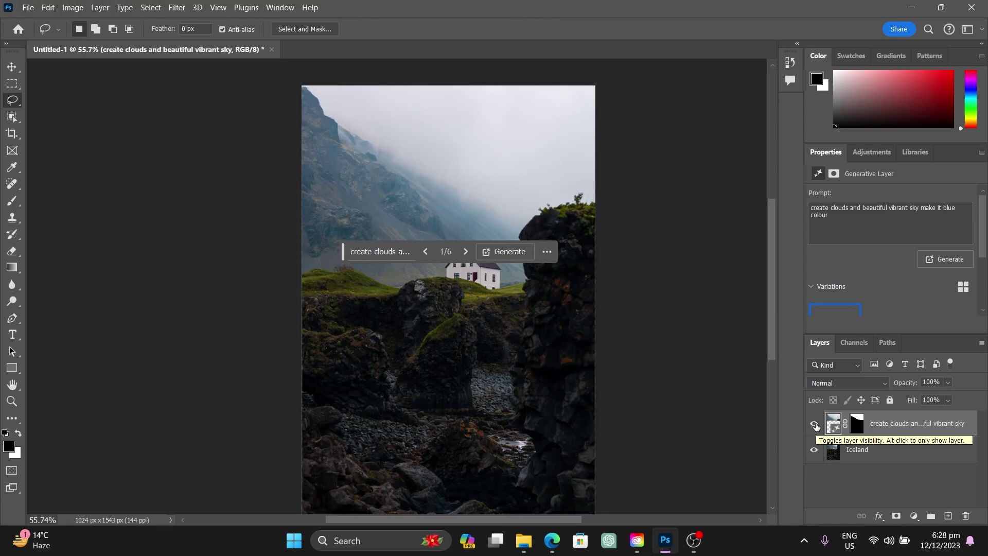
pyautogui.click(815, 425)
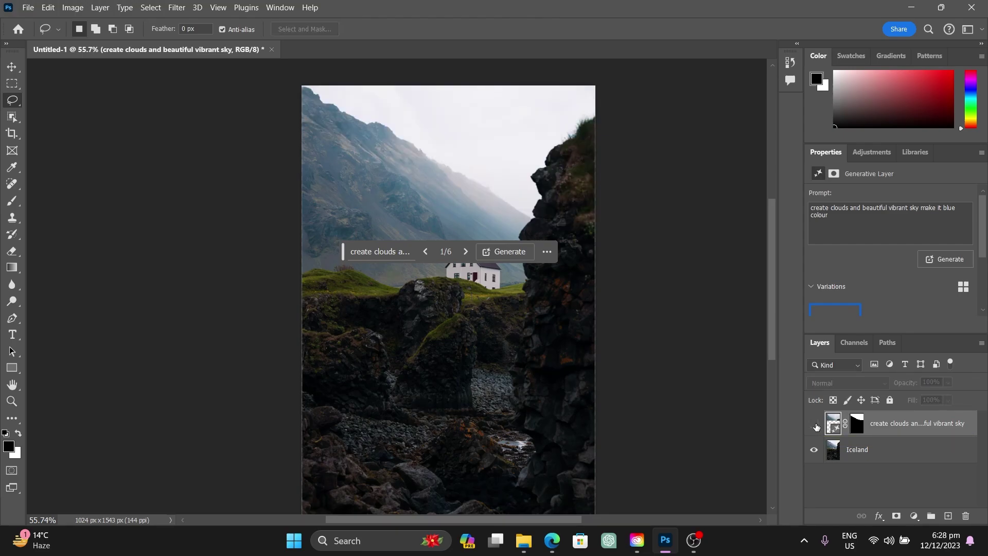
pyautogui.click(815, 425)
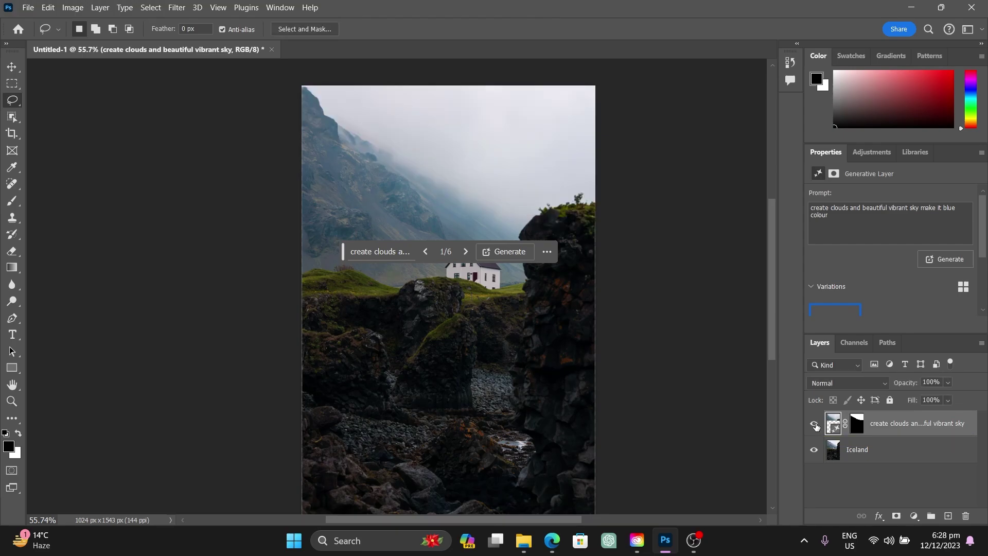
pyautogui.click(966, 516)
pyautogui.click(465, 211)
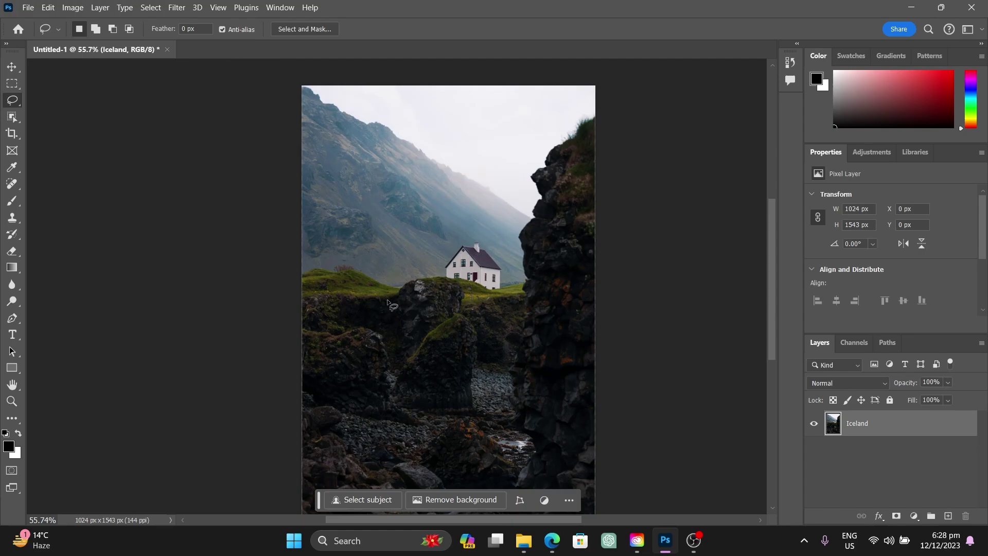
# Step: Lasso an area of about 364 × 720 px along the photo's left edge and fill it with the prompt "generate some rocks"
pyautogui.moveTo(399, 233)
pyautogui.mouseDown()
pyautogui.moveTo(322, 188)
pyautogui.moveTo(297, 195)
pyautogui.moveTo(273, 240)
pyautogui.moveTo(275, 364)
pyautogui.moveTo(299, 385)
pyautogui.moveTo(352, 391)
pyautogui.moveTo(391, 370)
pyautogui.moveTo(405, 341)
pyautogui.moveTo(393, 320)
pyautogui.mouseUp()
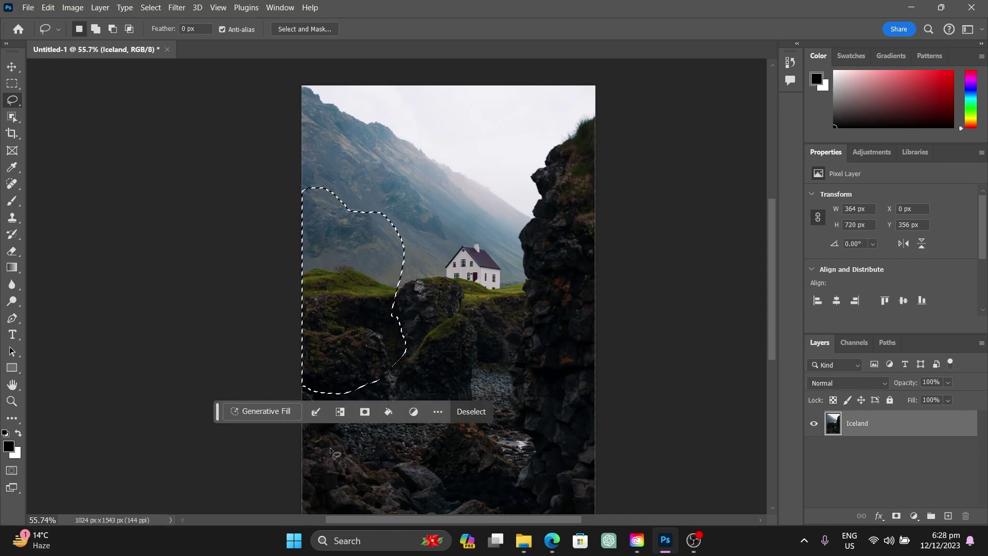
pyautogui.click(282, 411)
pyautogui.write('generate')
pyautogui.write(' rub')
pyautogui.press('BackSpace')
pyautogui.press('BackSpace')
pyautogui.press('BackSpace')
pyautogui.write('som')
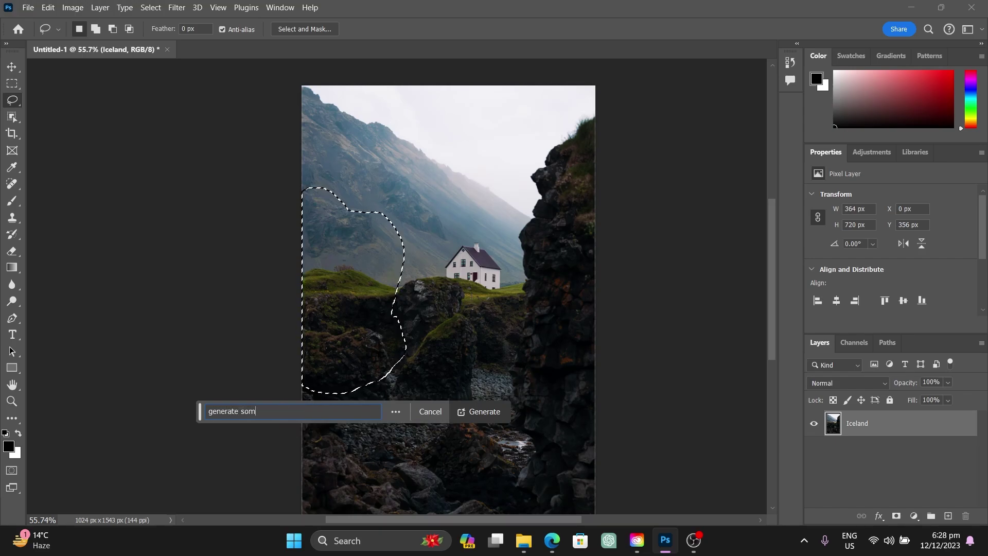
pyautogui.write('e rocks')
pyautogui.click(497, 413)
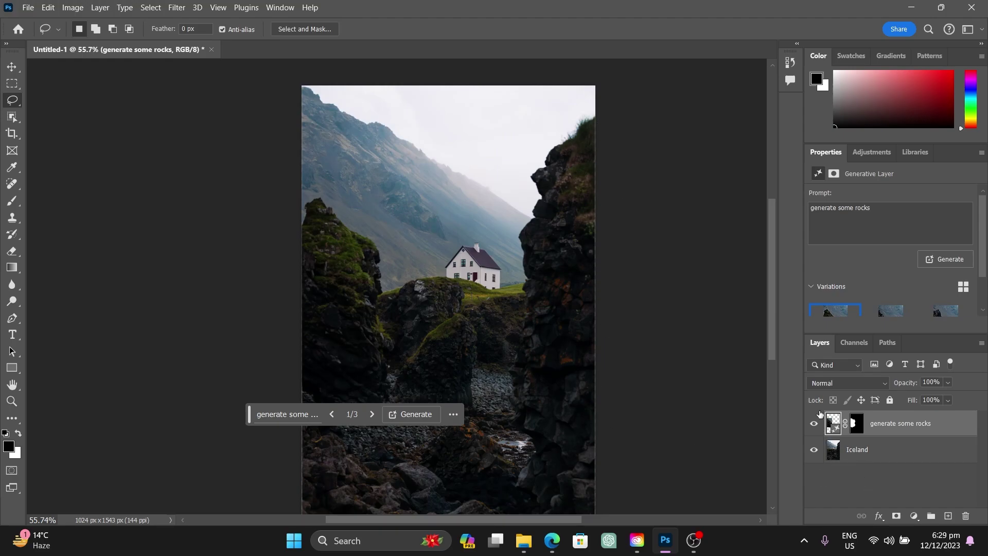
# Step: Examine the variations of the generated rocks and toggle their layer to compare with the original photo
pyautogui.scroll(-2, 879, 251)
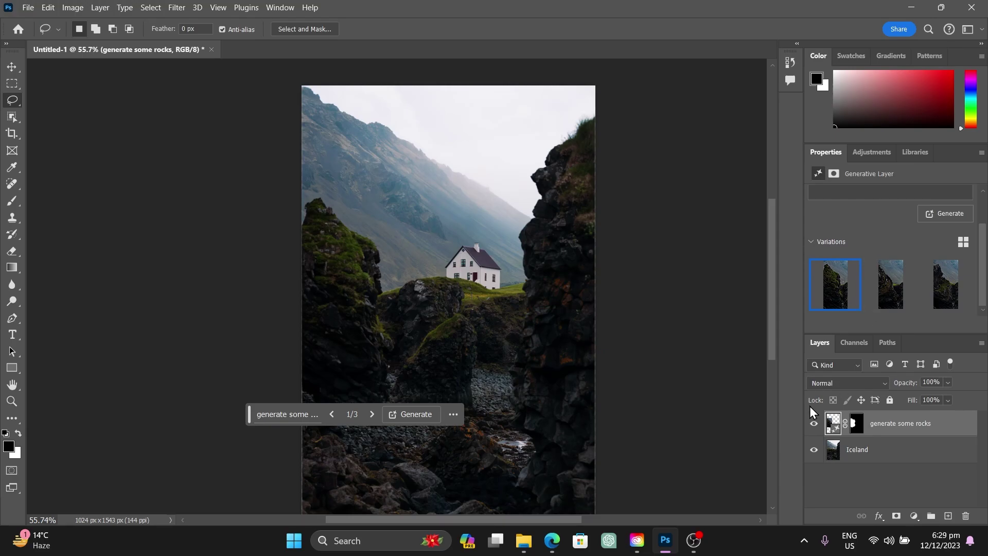
pyautogui.click(813, 424)
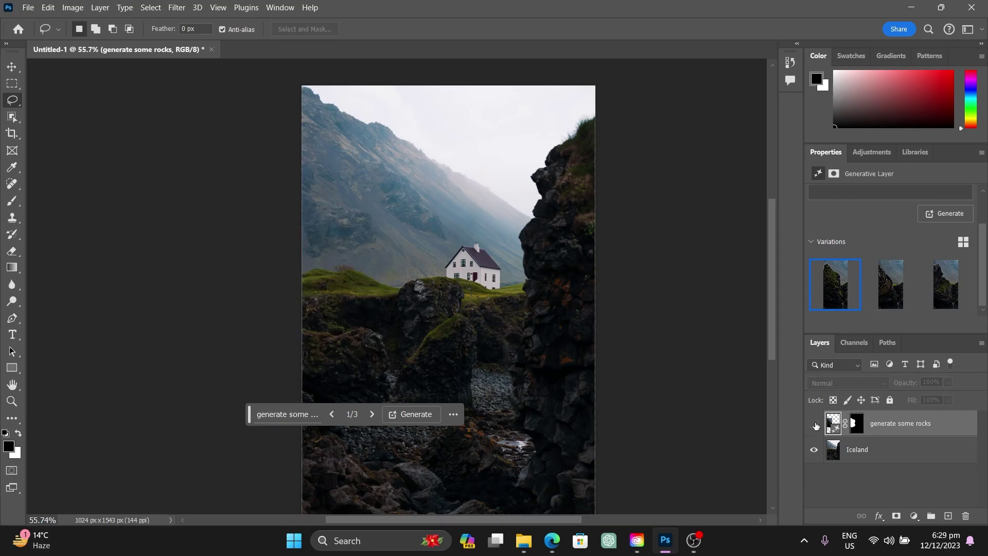
pyautogui.click(814, 424)
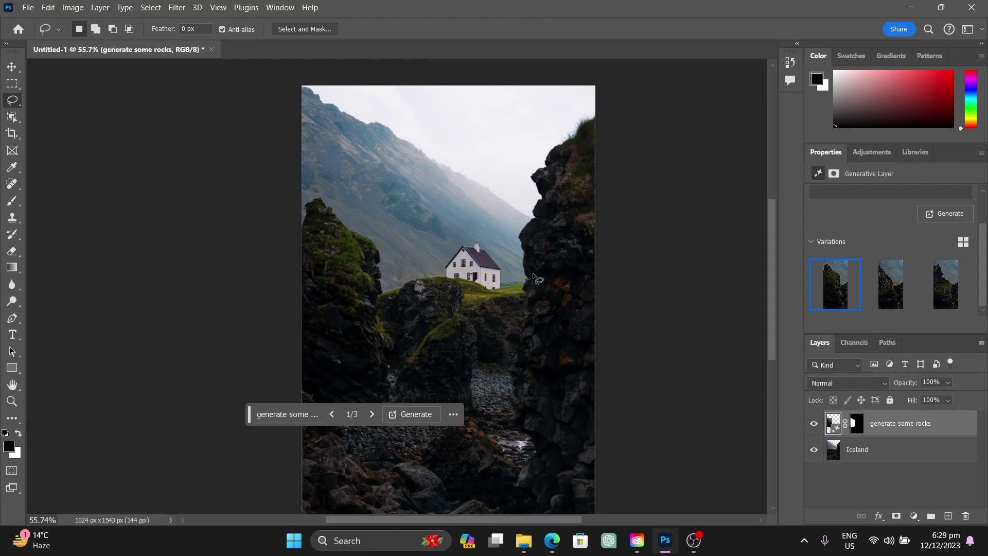
# Step: On the Iceland layer, lasso about 280 × 296 px around the white house and remove it with Generative Fill using no prompt
pyautogui.click(855, 456)
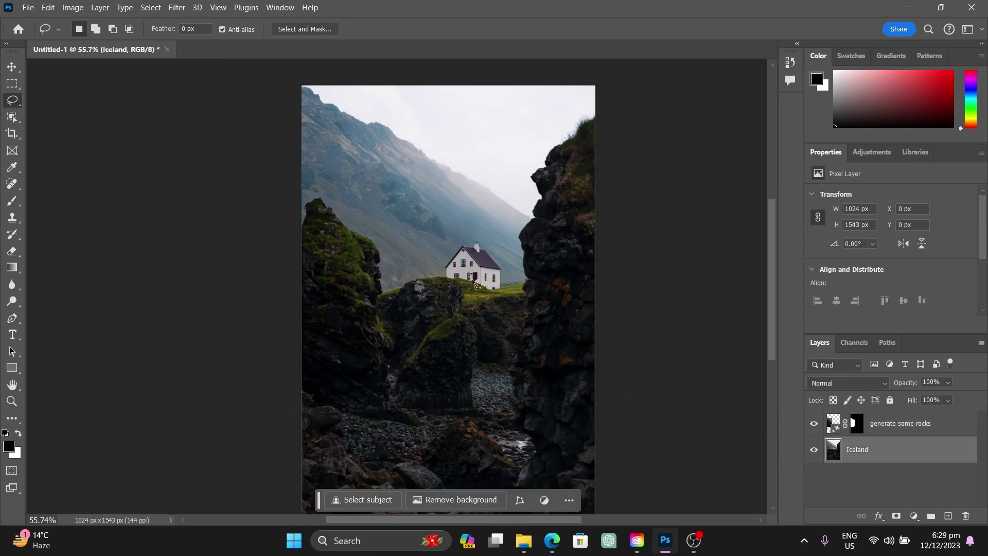
pyautogui.moveTo(464, 236)
pyautogui.mouseDown()
pyautogui.moveTo(433, 267)
pyautogui.moveTo(437, 295)
pyautogui.moveTo(471, 316)
pyautogui.moveTo(502, 309)
pyautogui.moveTo(511, 276)
pyautogui.moveTo(498, 242)
pyautogui.moveTo(465, 236)
pyautogui.mouseUp()
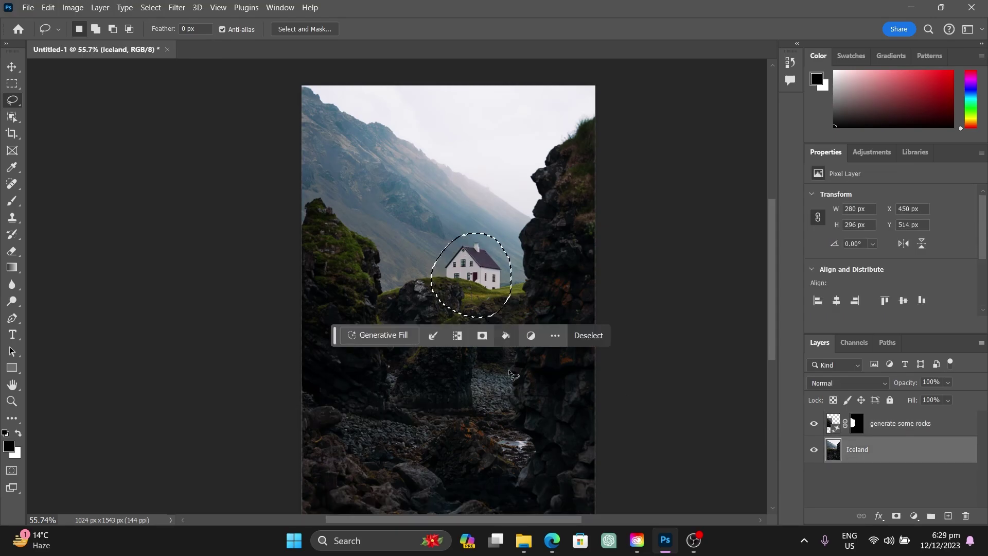
pyautogui.click(387, 339)
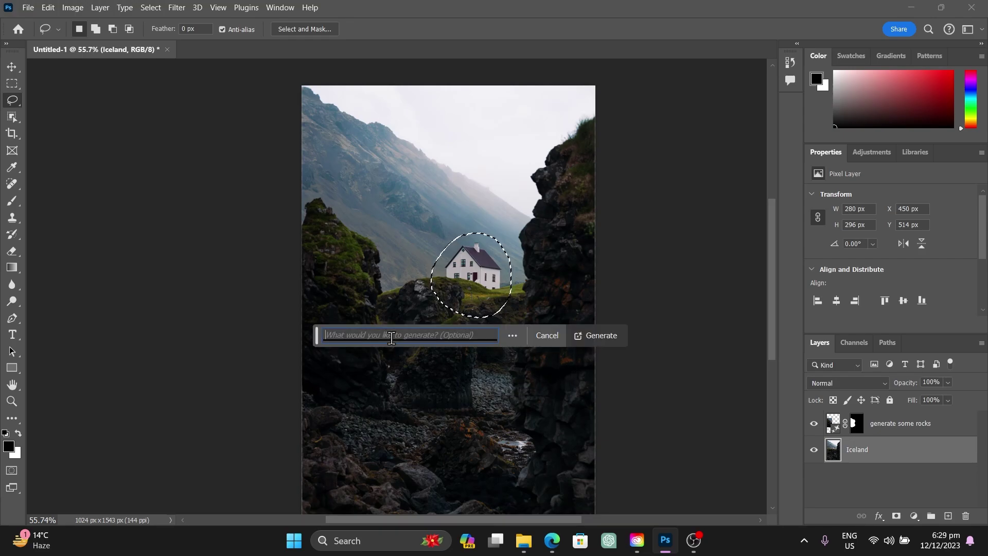
pyautogui.click(599, 336)
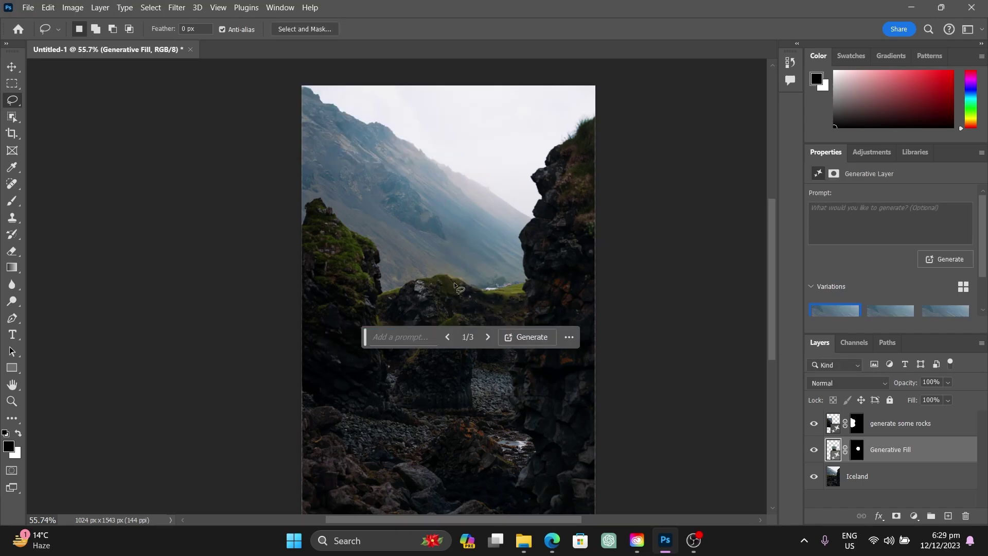
# Step: Compare the three variations of the fill that replaces the house and keep the third one
pyautogui.scroll(-3, 453, 282)
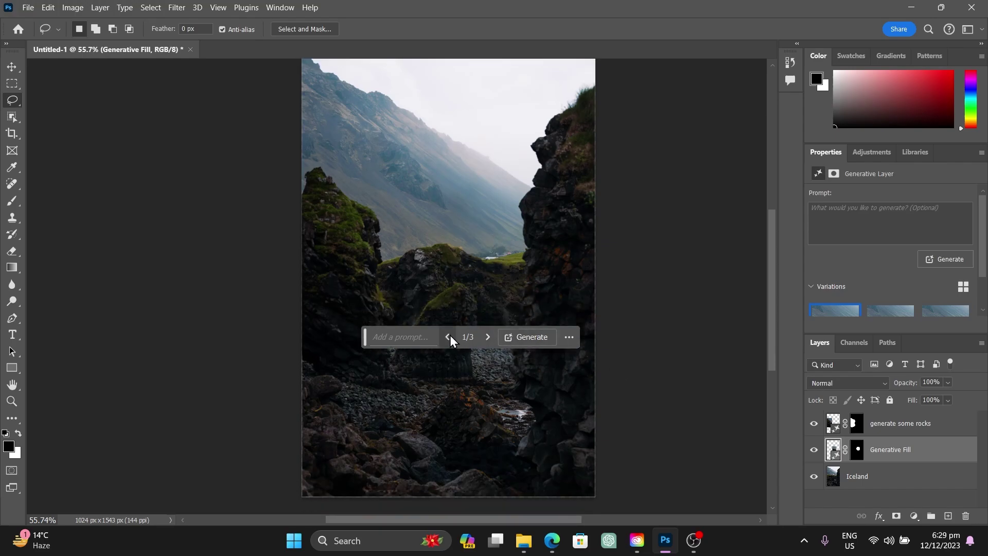
pyautogui.click(483, 335)
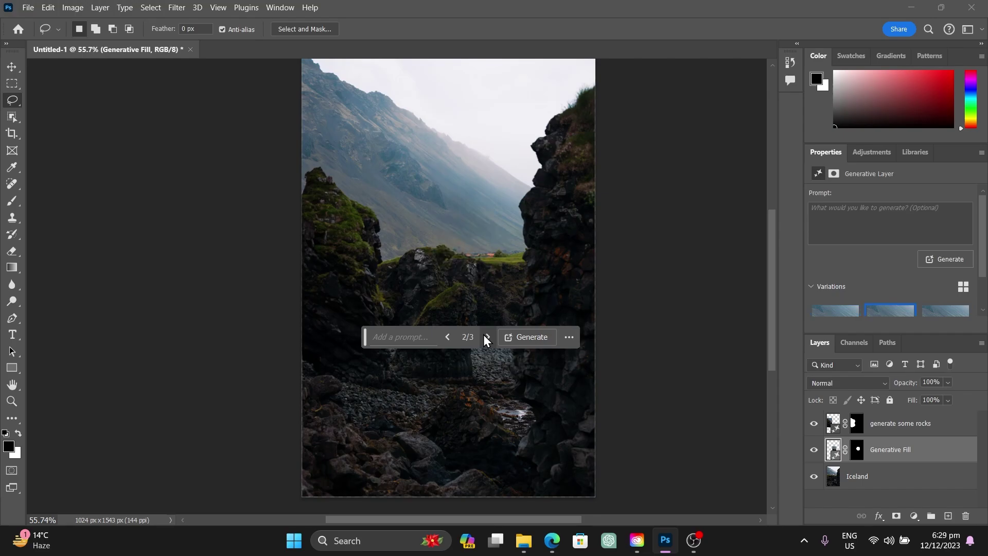
pyautogui.click(484, 335)
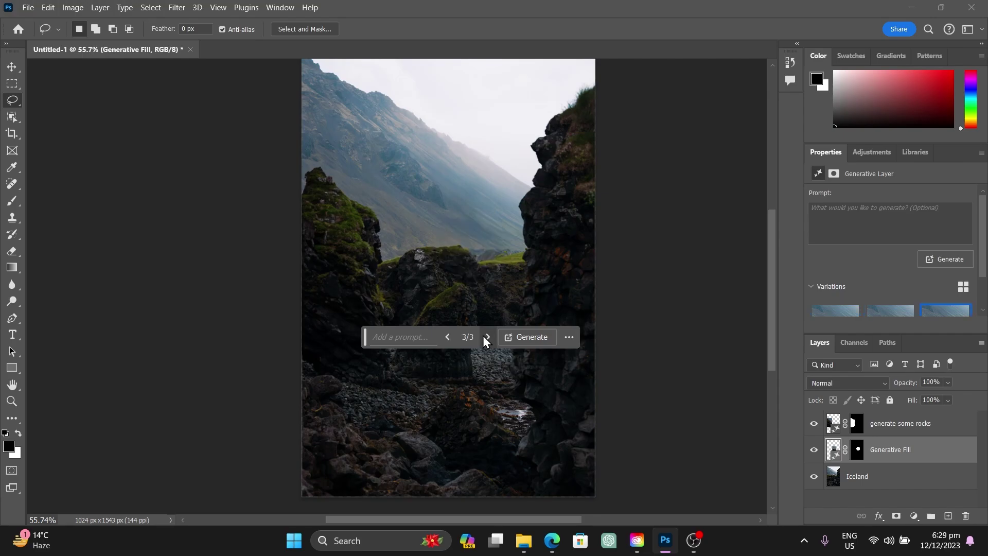
pyautogui.click(448, 337)
pyautogui.click(448, 337)
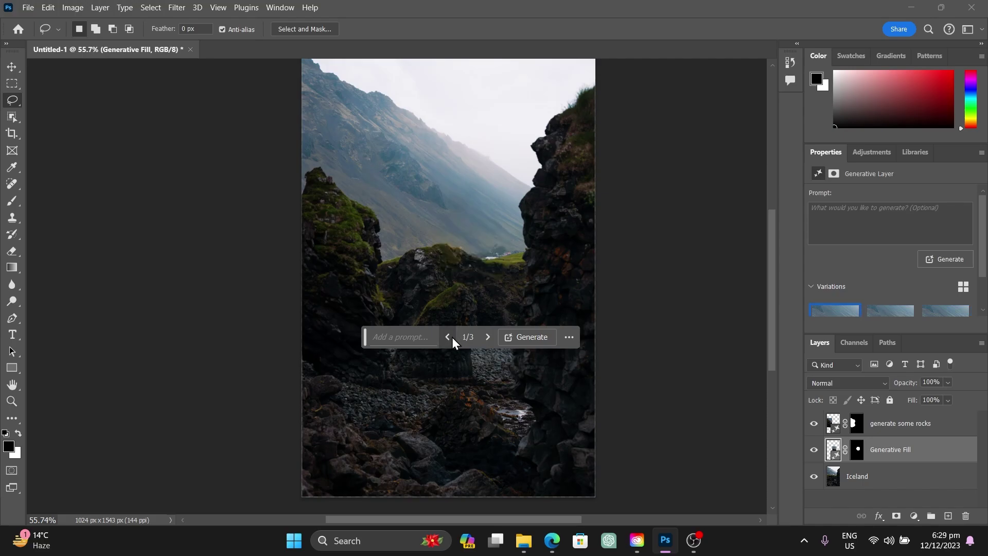
pyautogui.click(488, 337)
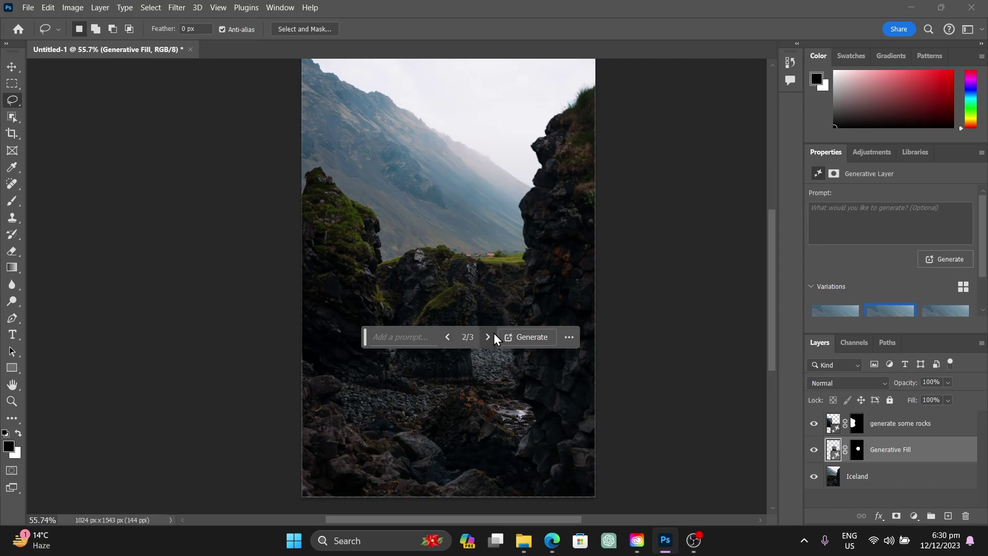
pyautogui.click(489, 337)
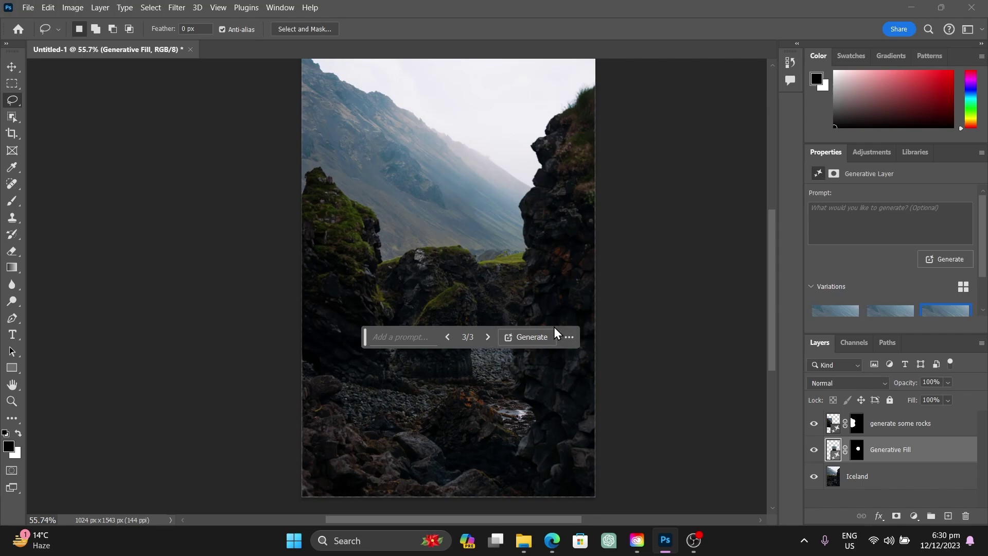
# Step: On the Iceland layer, lasso about 721 × 390 px of the sky and generate a fill with the prompt "add a helicopter in the sky"
pyautogui.click(914, 482)
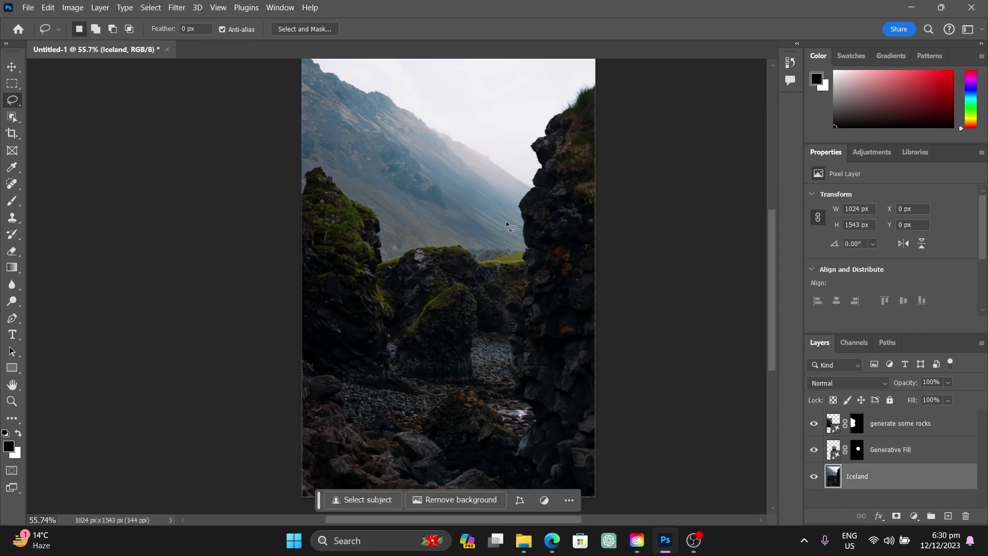
pyautogui.scroll(-1, 497, 218)
pyautogui.scroll(1, 496, 221)
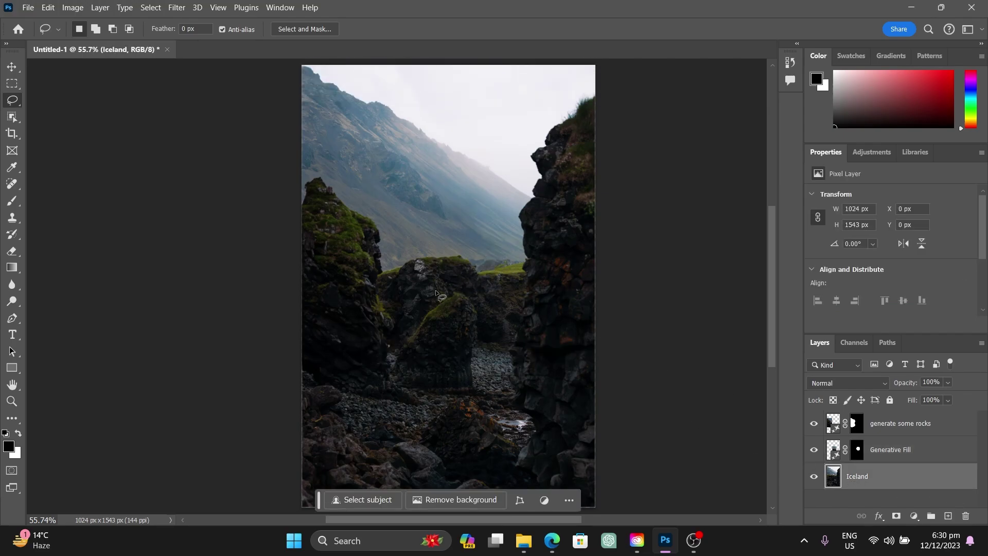
pyautogui.moveTo(517, 83)
pyautogui.mouseDown()
pyautogui.moveTo(467, 78)
pyautogui.moveTo(405, 104)
pyautogui.moveTo(433, 179)
pyautogui.moveTo(585, 162)
pyautogui.moveTo(580, 103)
pyautogui.moveTo(513, 80)
pyautogui.mouseUp()
pyautogui.click(407, 203)
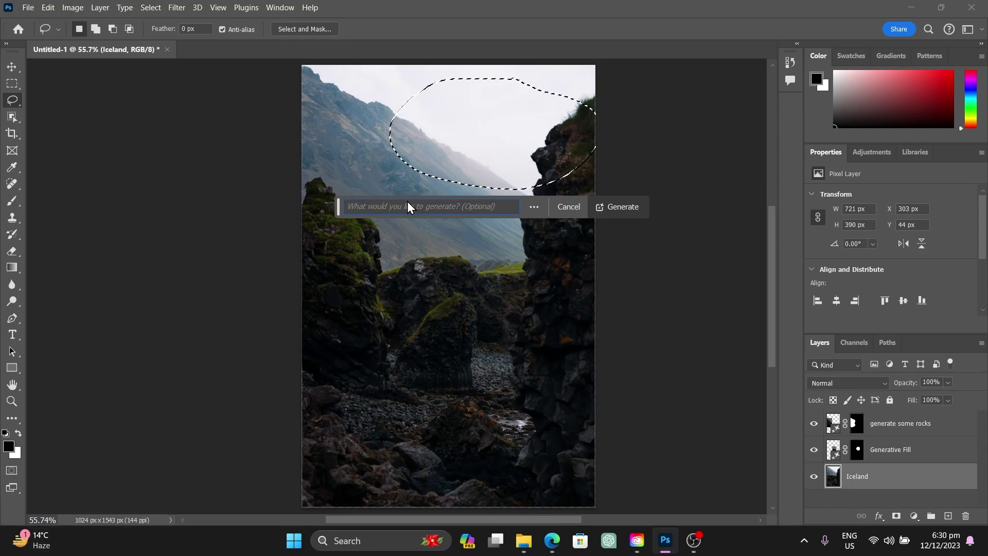
pyautogui.write('add a helicopter in the skhy')
pyautogui.press('BackSpace')
pyautogui.press('BackSpace')
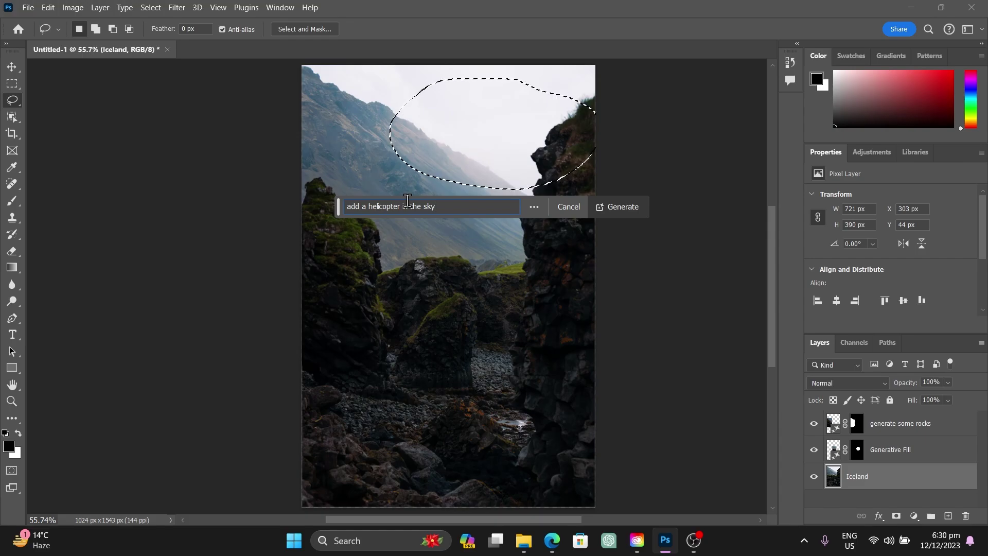
pyautogui.click(635, 205)
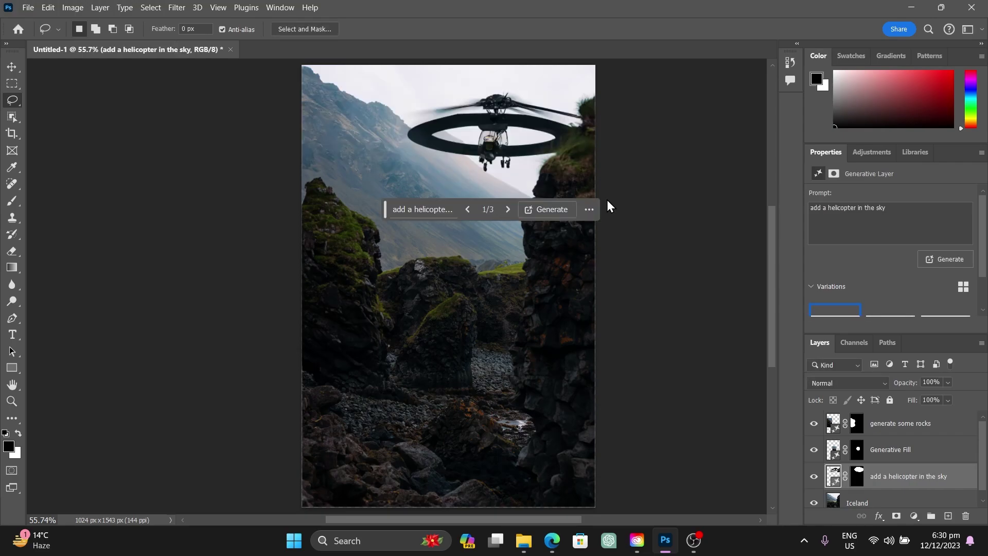
# Step: Compare the three variations of the generated helicopter and keep the third one, inspecting it up close
pyautogui.click(507, 209)
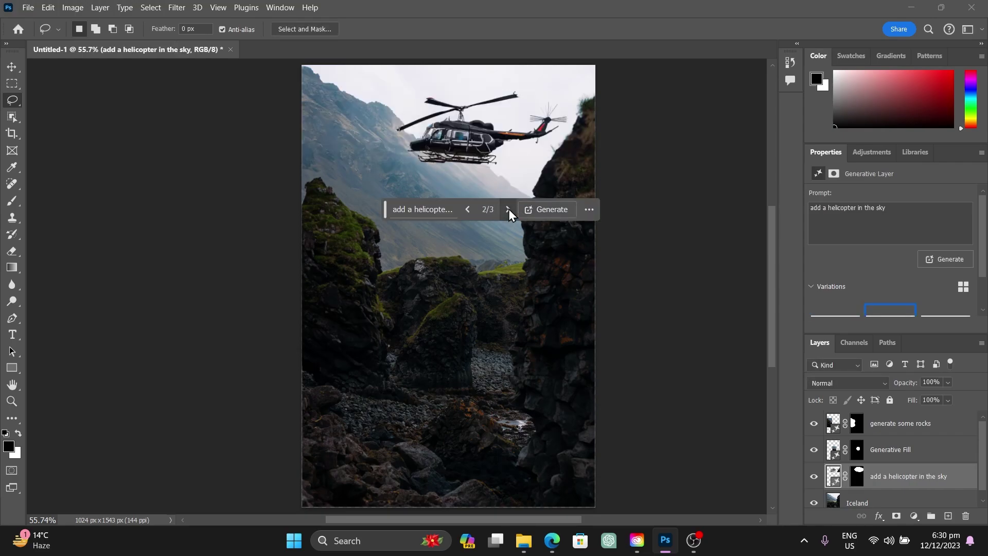
pyautogui.click(509, 209)
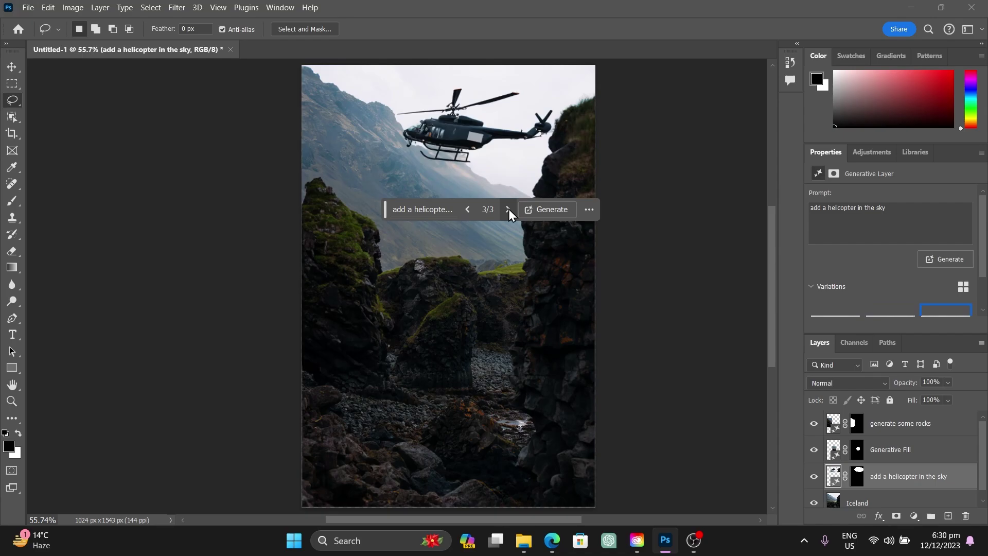
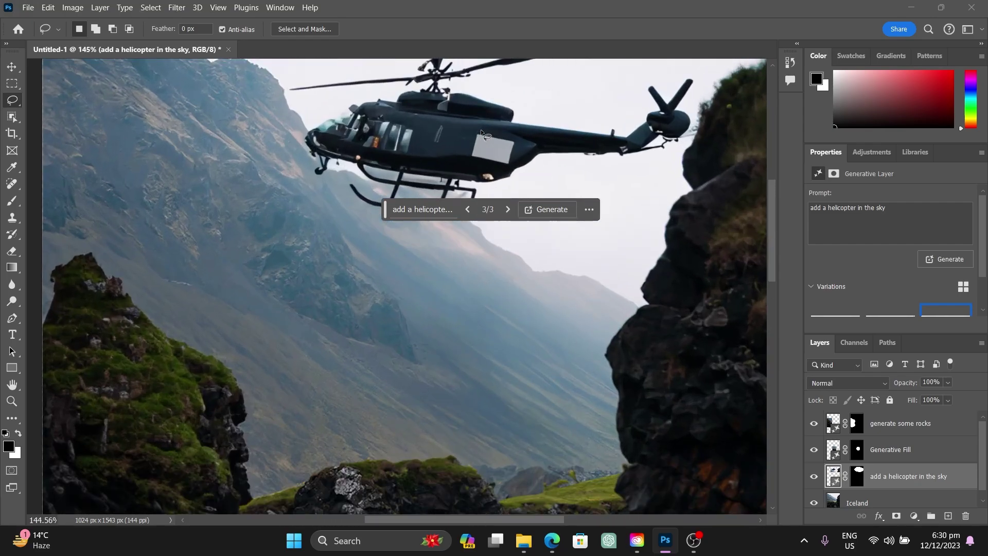
pyautogui.scroll(-5, 482, 134)
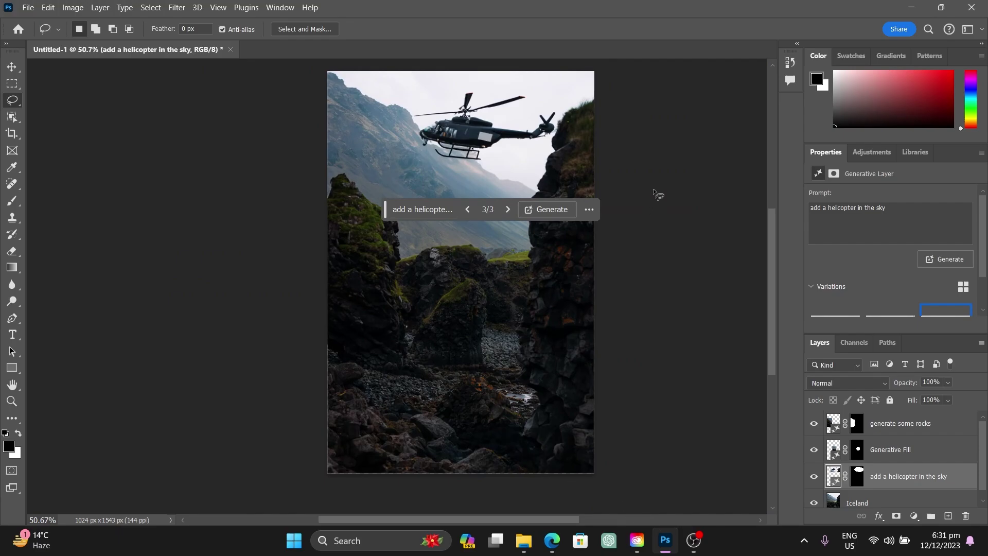
pyautogui.scroll(-1, 662, 179)
pyautogui.scroll(2, 663, 179)
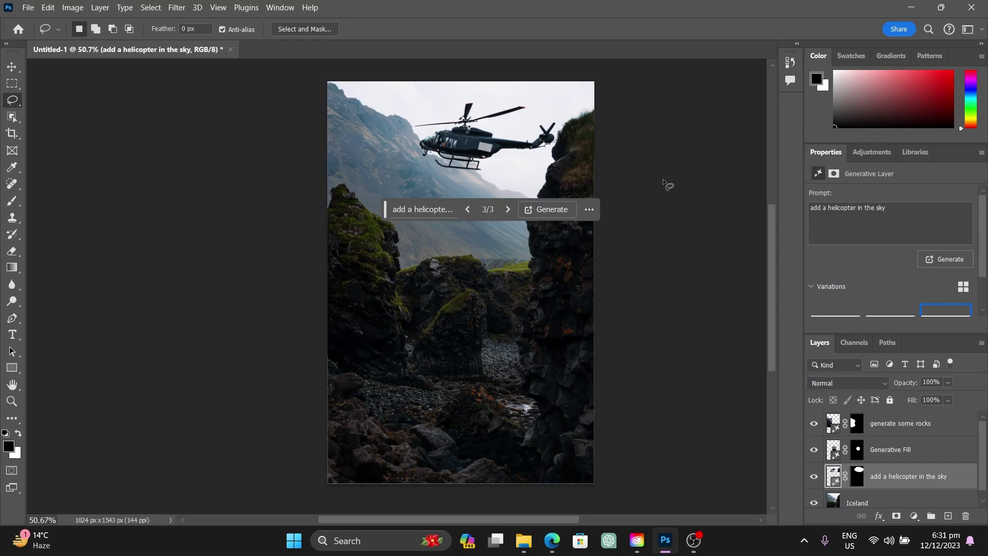
pyautogui.scroll(1, 663, 178)
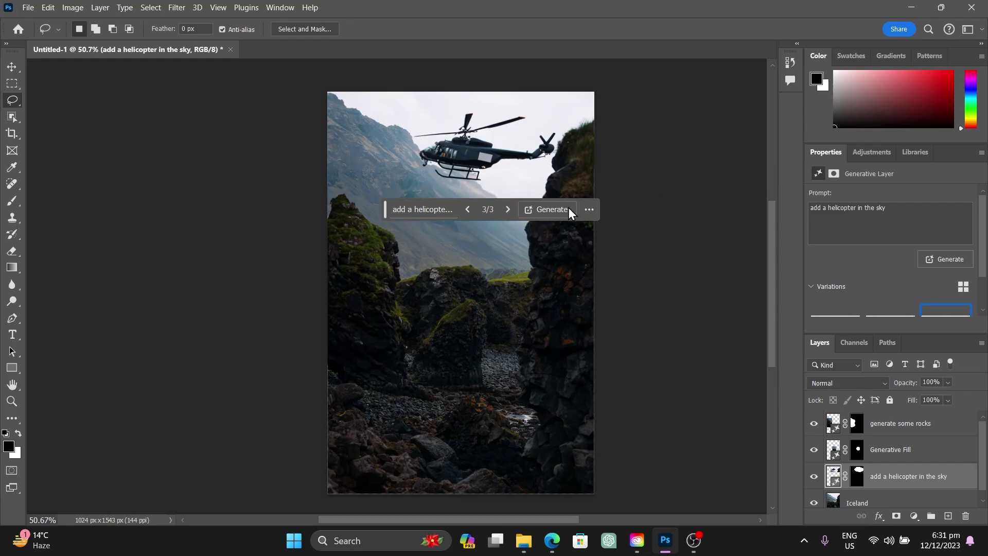
# Step: On the Iceland layer, lasso about 907 × 457 px across the middle rocks and generate a fill with the prompt "add a water fall"
pyautogui.scroll(-1, 901, 485)
pyautogui.click(880, 499)
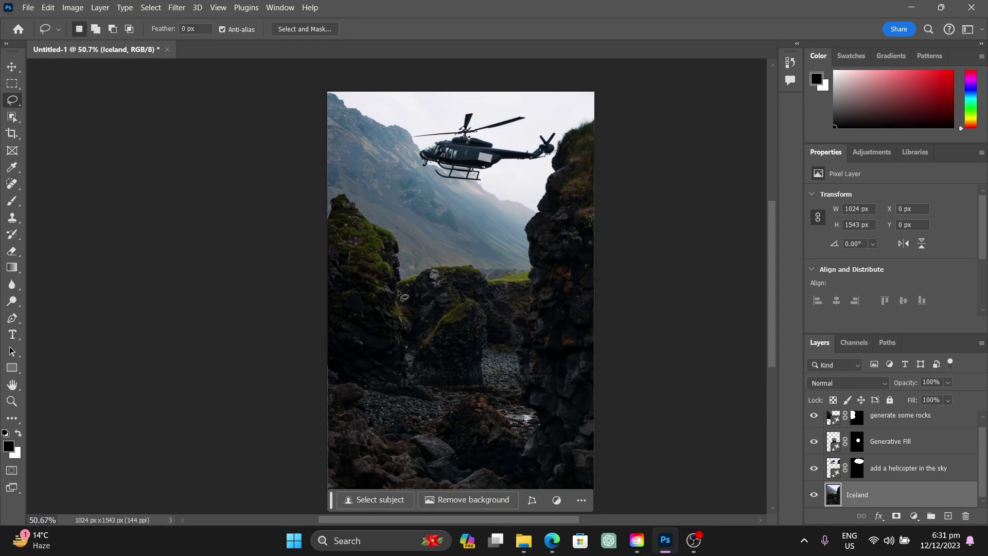
pyautogui.moveTo(573, 271)
pyautogui.mouseDown()
pyautogui.moveTo(390, 268)
pyautogui.moveTo(363, 292)
pyautogui.moveTo(369, 349)
pyautogui.moveTo(461, 380)
pyautogui.moveTo(597, 374)
pyautogui.moveTo(624, 324)
pyautogui.moveTo(612, 292)
pyautogui.moveTo(574, 278)
pyautogui.mouseUp()
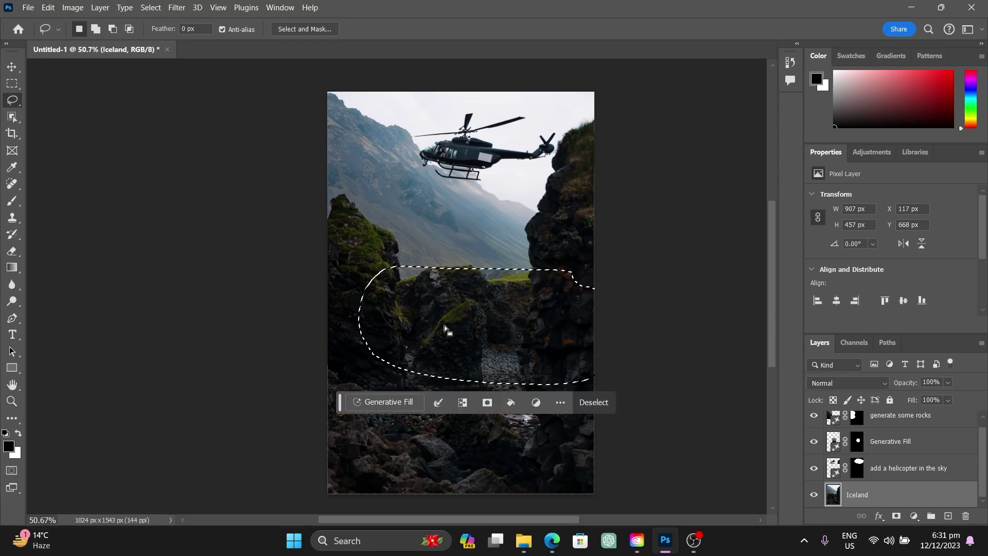
pyautogui.click(409, 400)
pyautogui.write('ad')
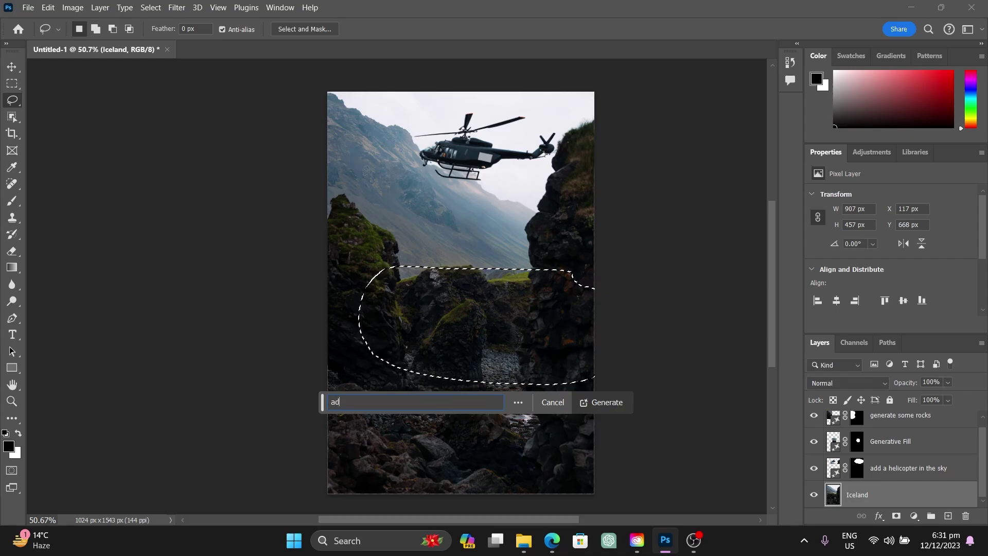
pyautogui.write('d a water fall')
pyautogui.click(603, 401)
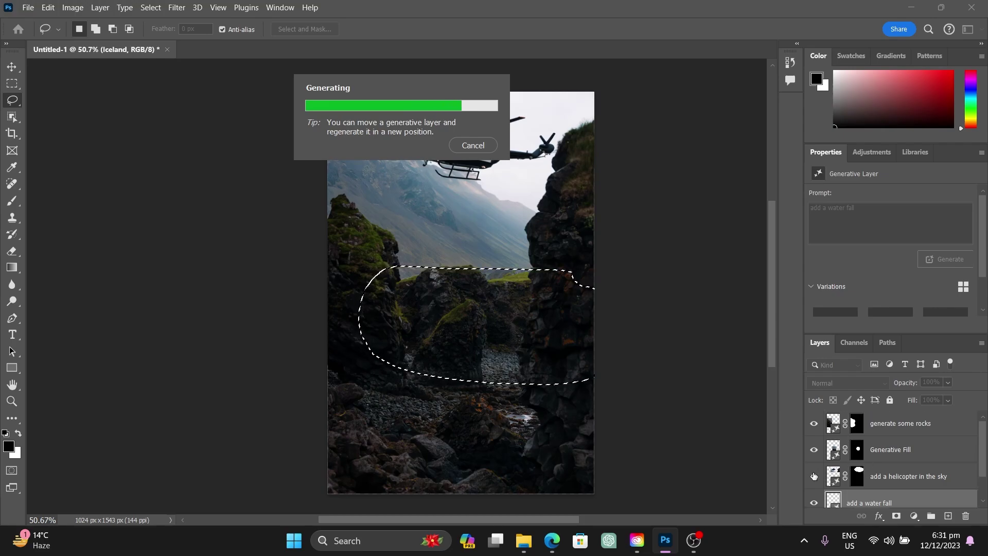
# Step: Compare the three variations of the generated waterfall and keep the third one
pyautogui.click(492, 405)
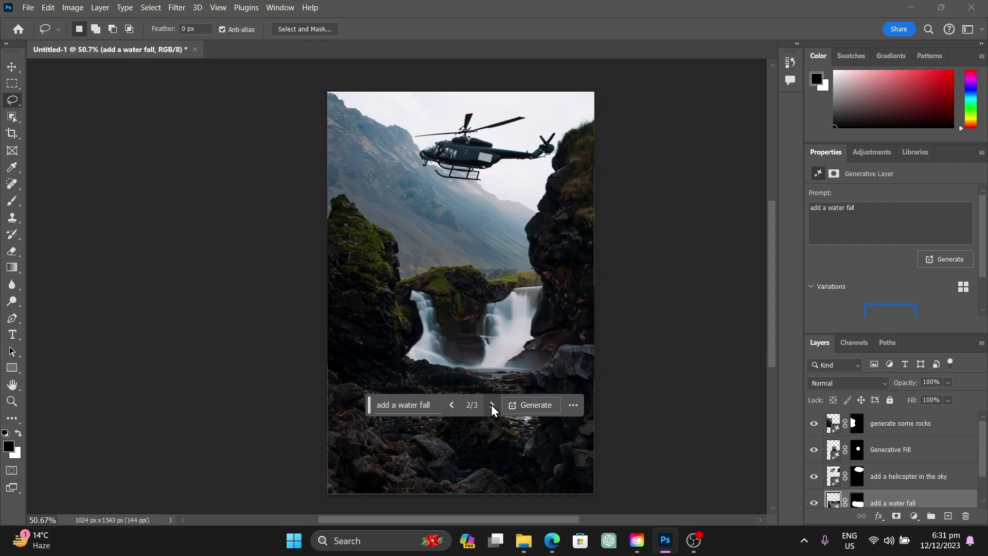
pyautogui.click(492, 405)
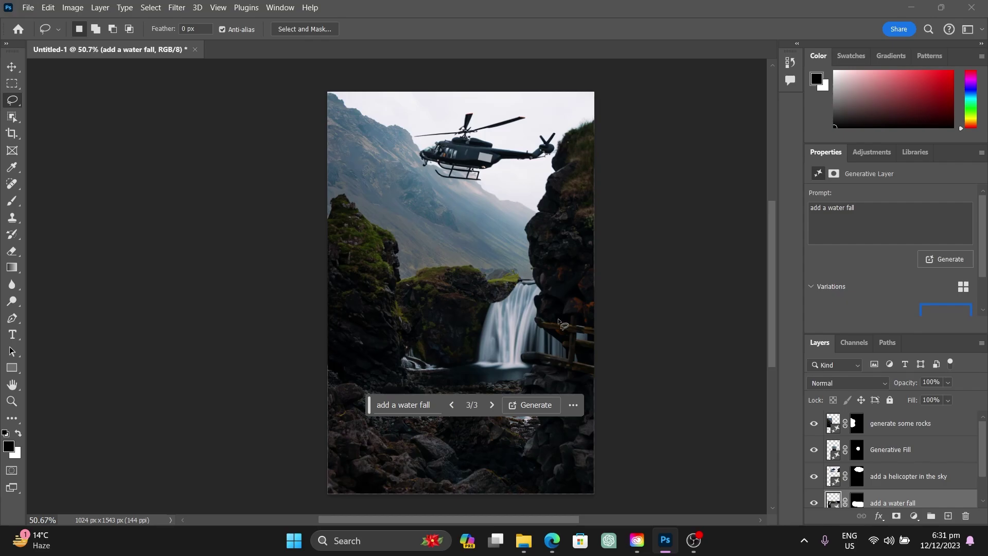
pyautogui.scroll(-2, 895, 463)
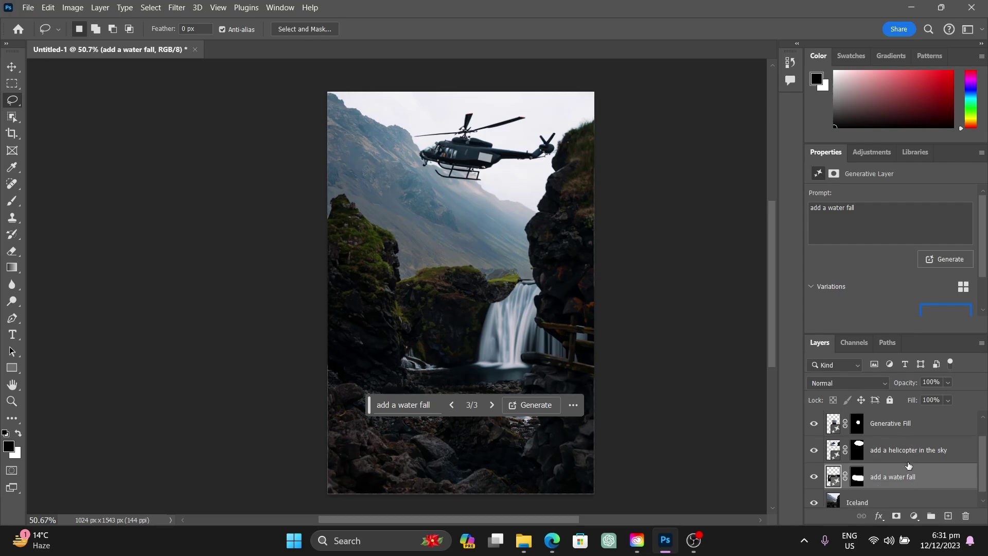
# Step: Use the document's History to compare the original Untitled-1 state with the finished edit, returning to the latest Select Variation state
pyautogui.click(280, 7)
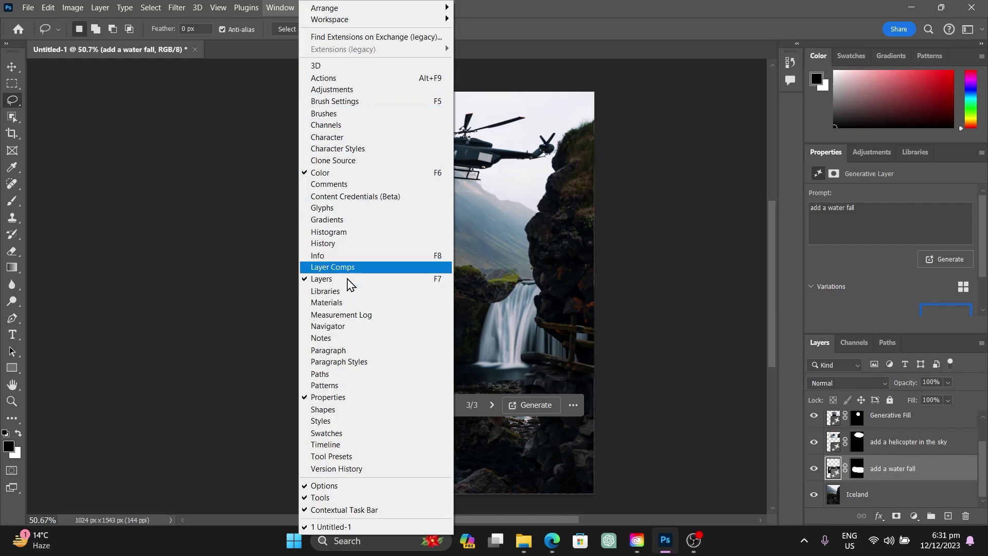
pyautogui.click(318, 243)
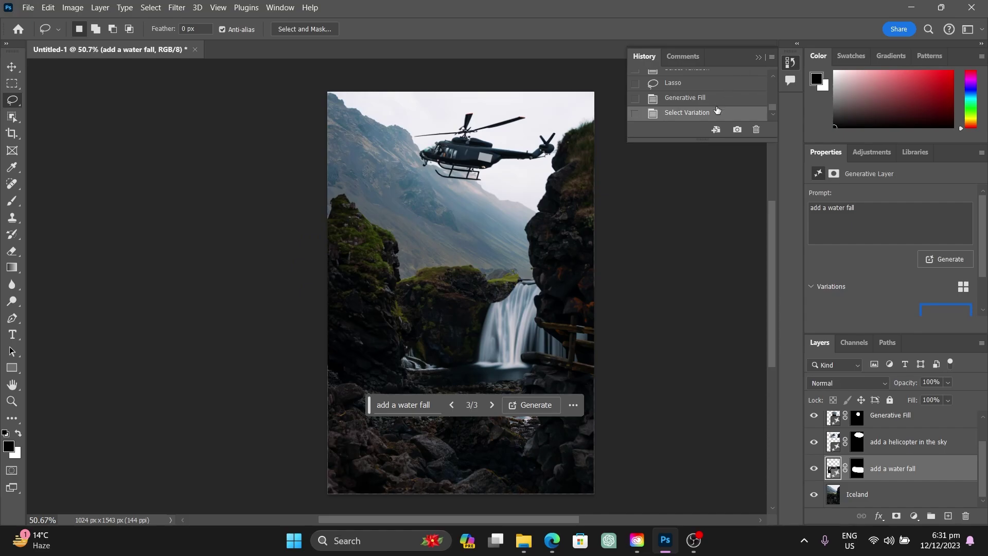
pyautogui.scroll(5, 719, 105)
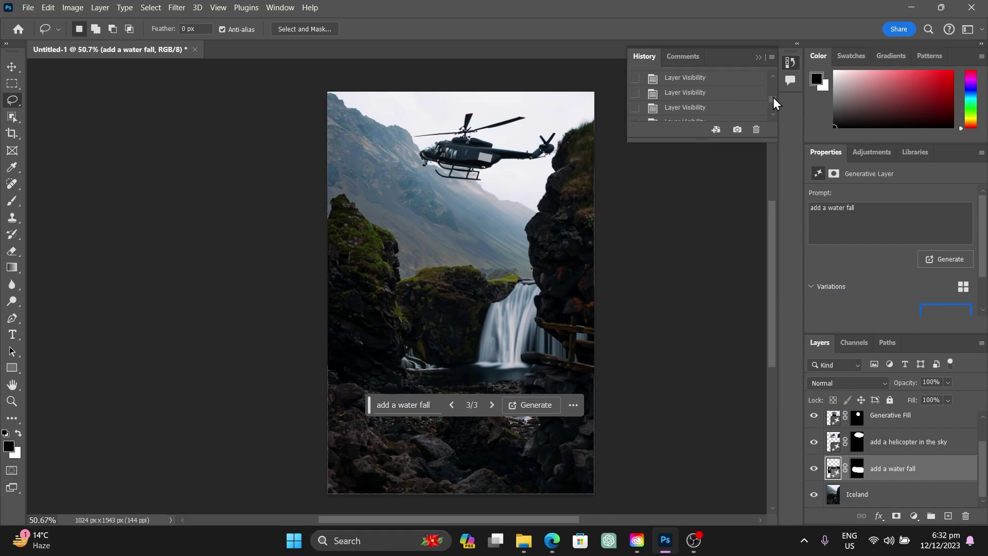
pyautogui.moveTo(773, 101); pyautogui.dragTo(777, 75)
pyautogui.click(679, 90)
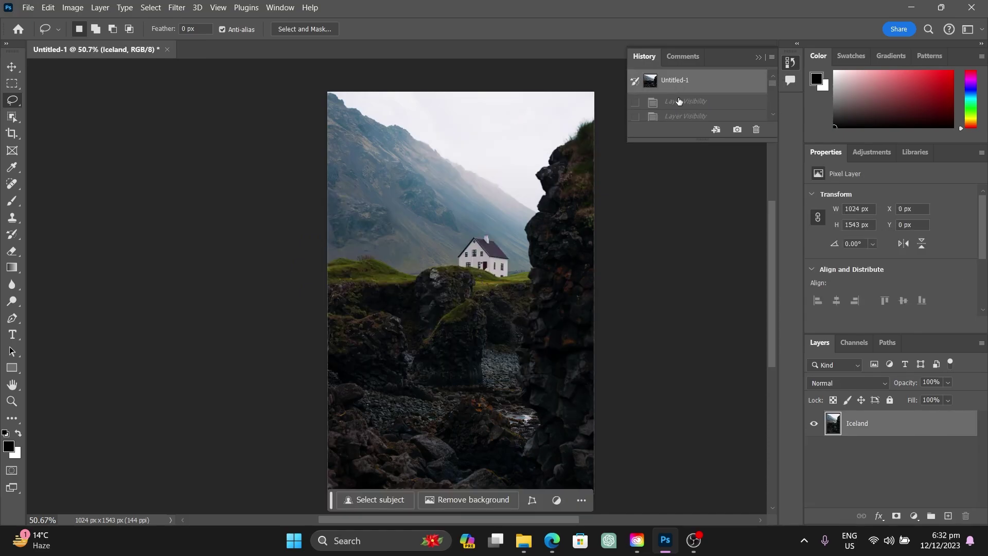
pyautogui.scroll(-2, 743, 104)
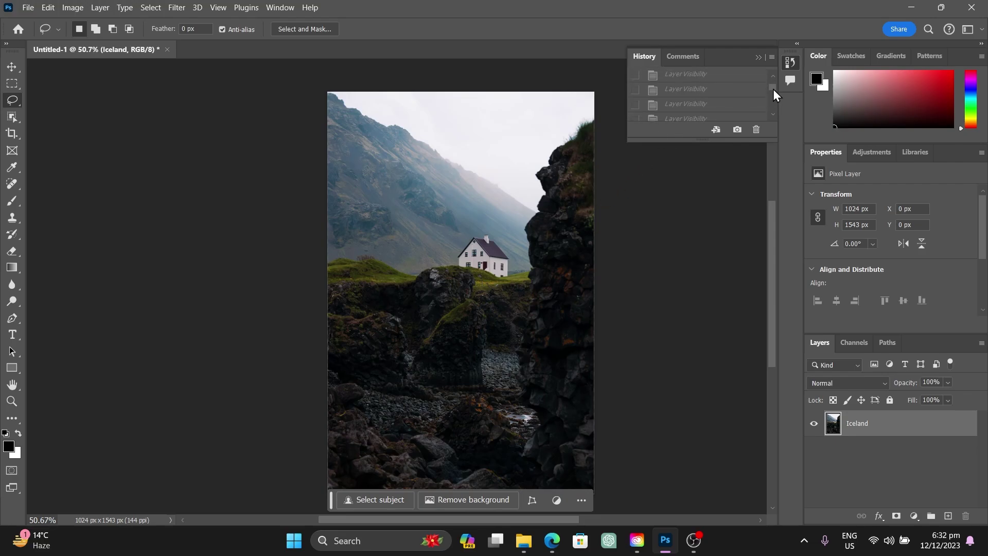
pyautogui.moveTo(772, 89); pyautogui.dragTo(772, 110)
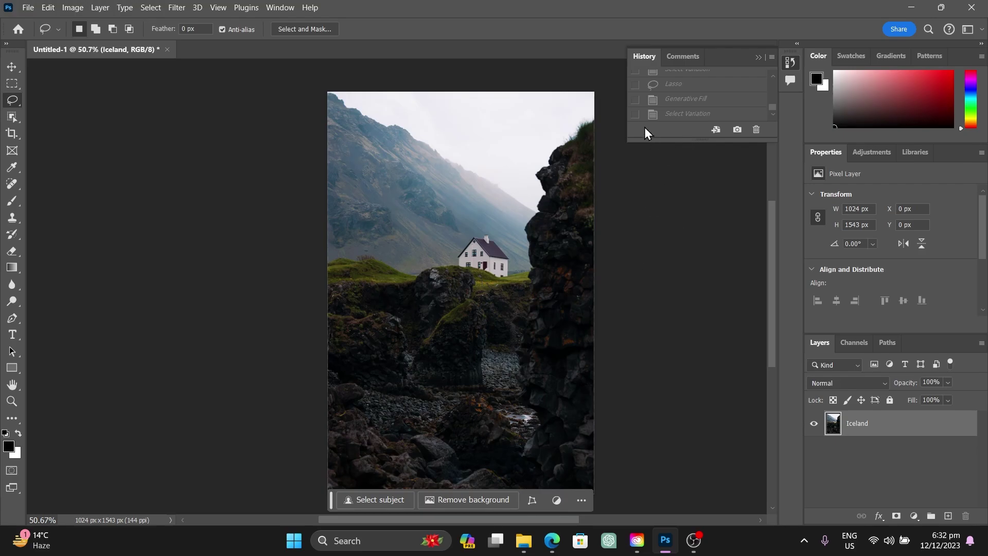
pyautogui.click(665, 114)
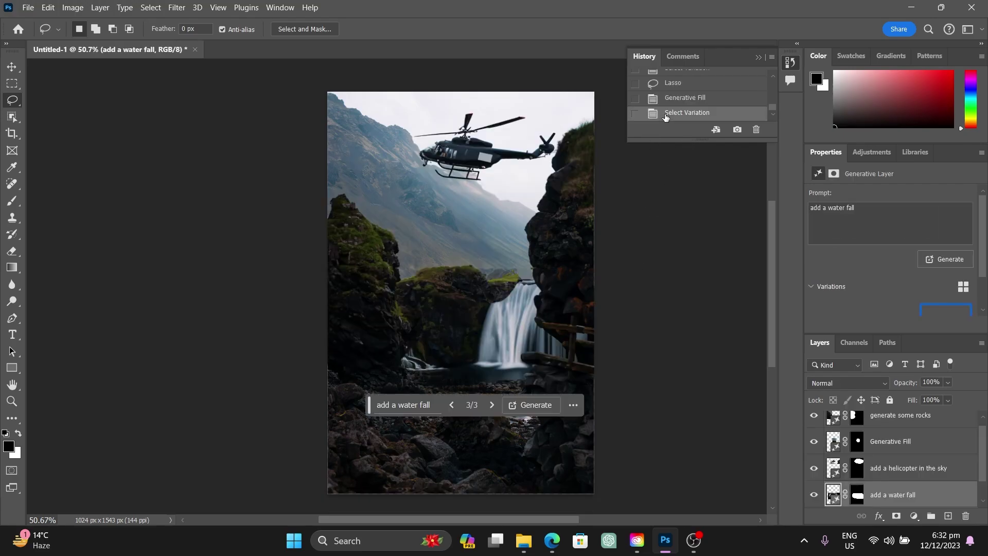
pyautogui.click(758, 58)
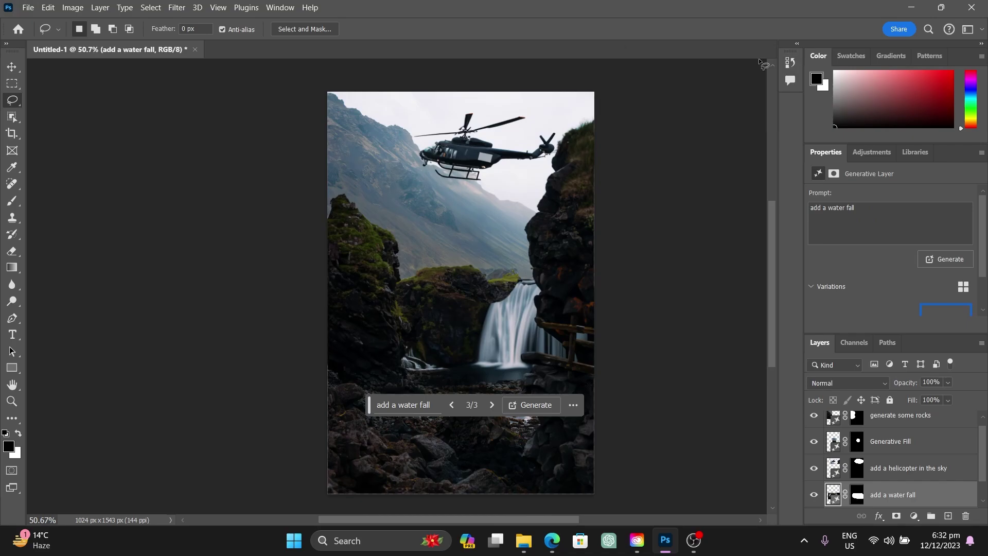